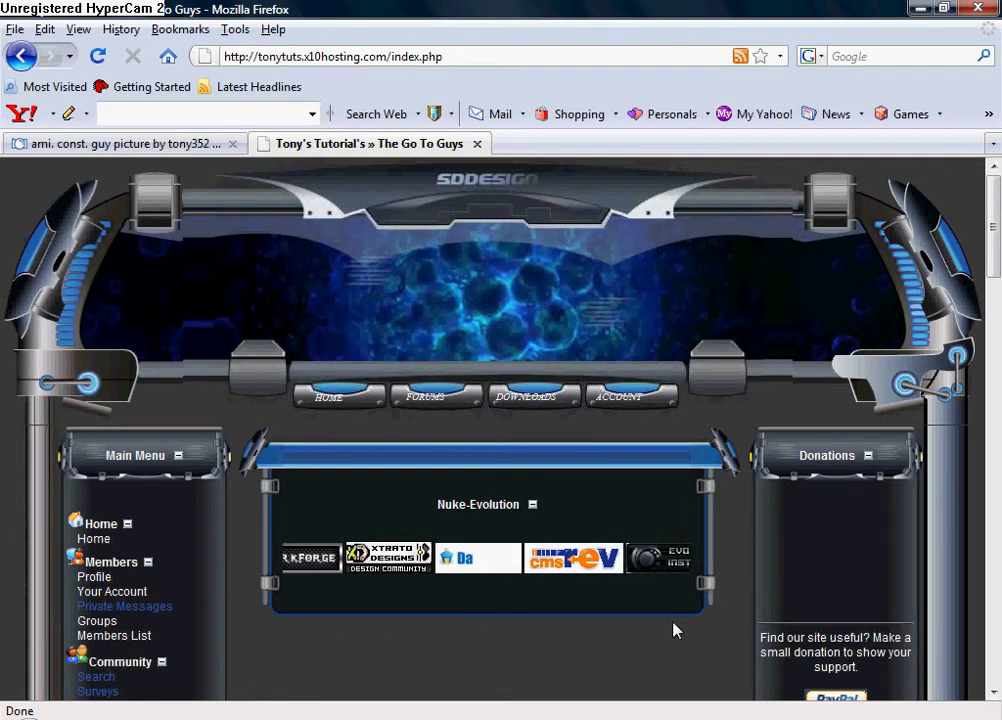
# Examine the site's home page, from the Nuke-Evolution center block down through the side blocks to the Administration quick navigation.
pyautogui.scroll(-4, 635, 584)
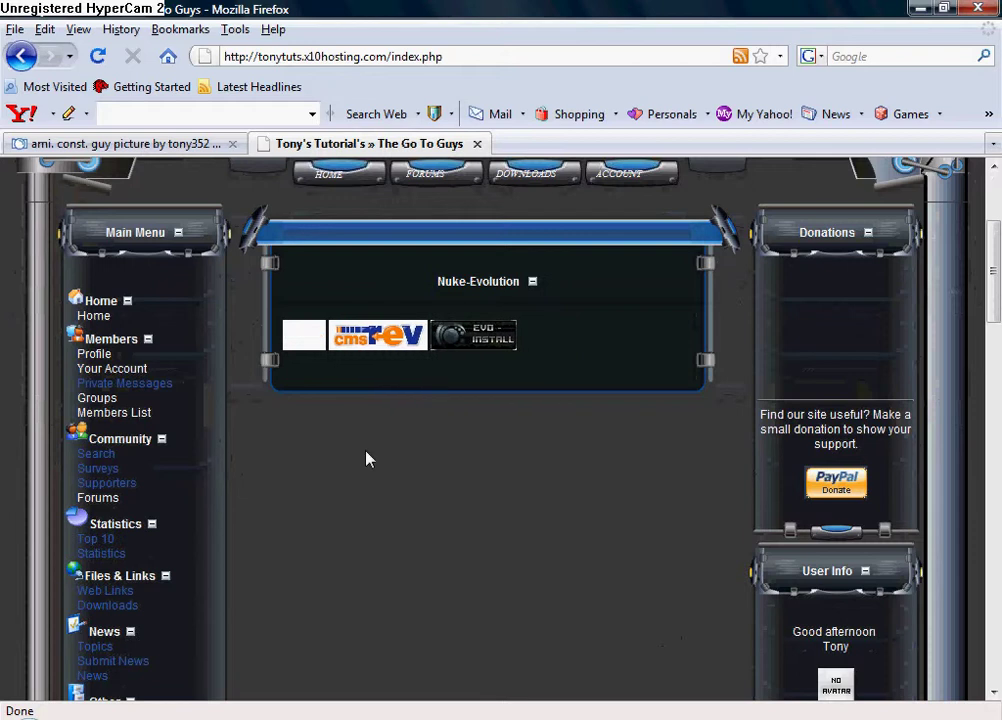
pyautogui.scroll(-4, 366, 459)
pyautogui.scroll(-5, 365, 459)
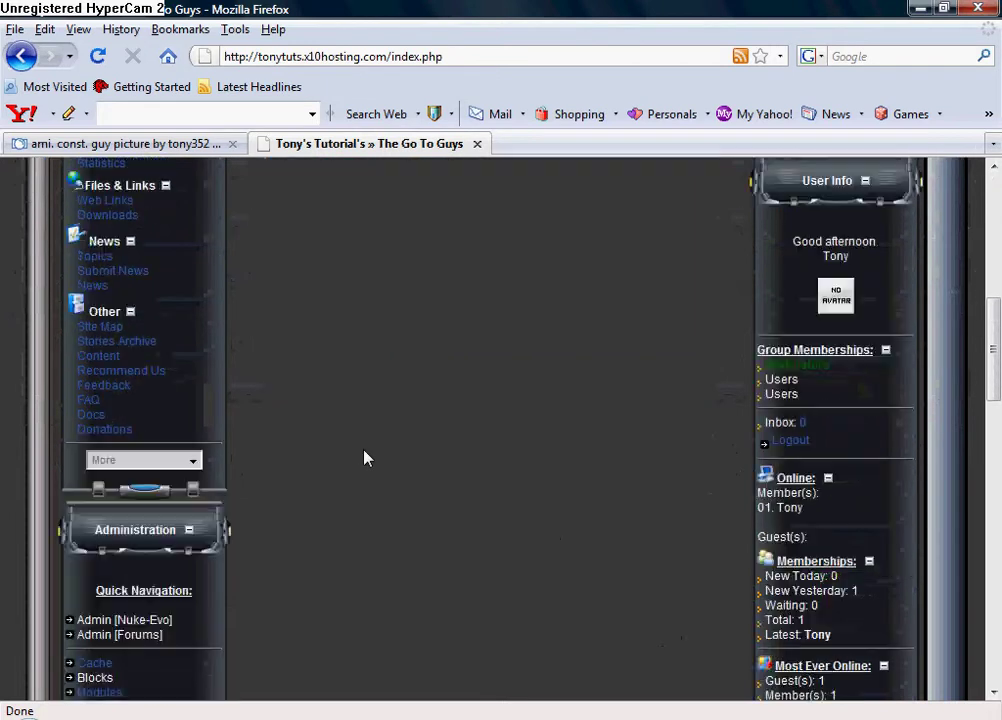
pyautogui.scroll(10, 357, 456)
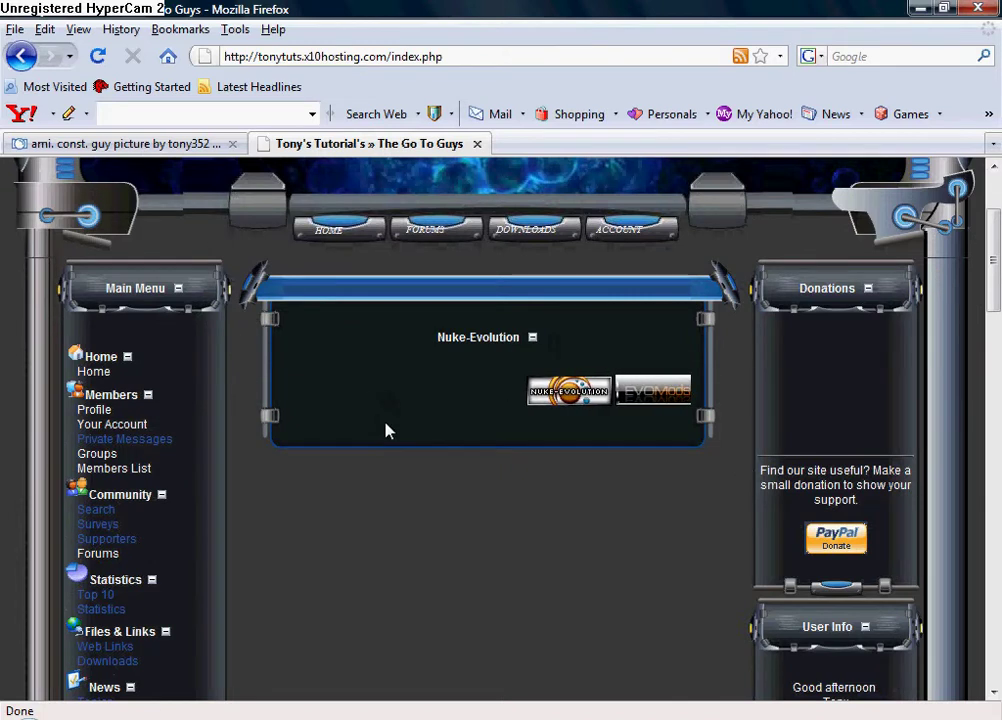
pyautogui.scroll(-5, 384, 430)
pyautogui.scroll(5, 378, 430)
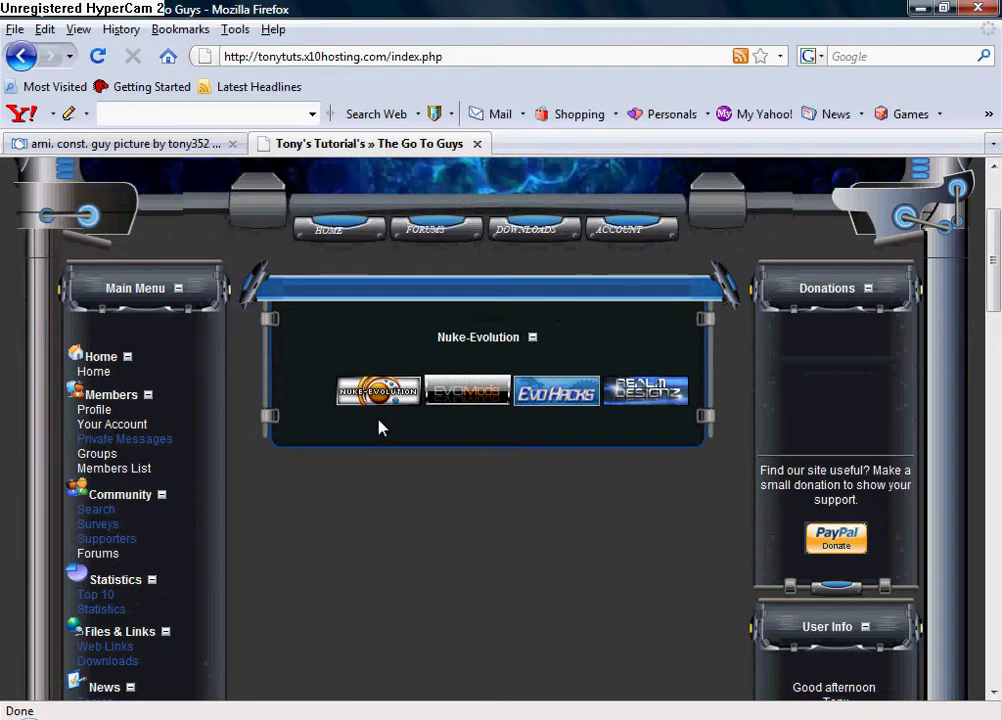
pyautogui.scroll(-12, 378, 425)
pyautogui.scroll(-2, 372, 421)
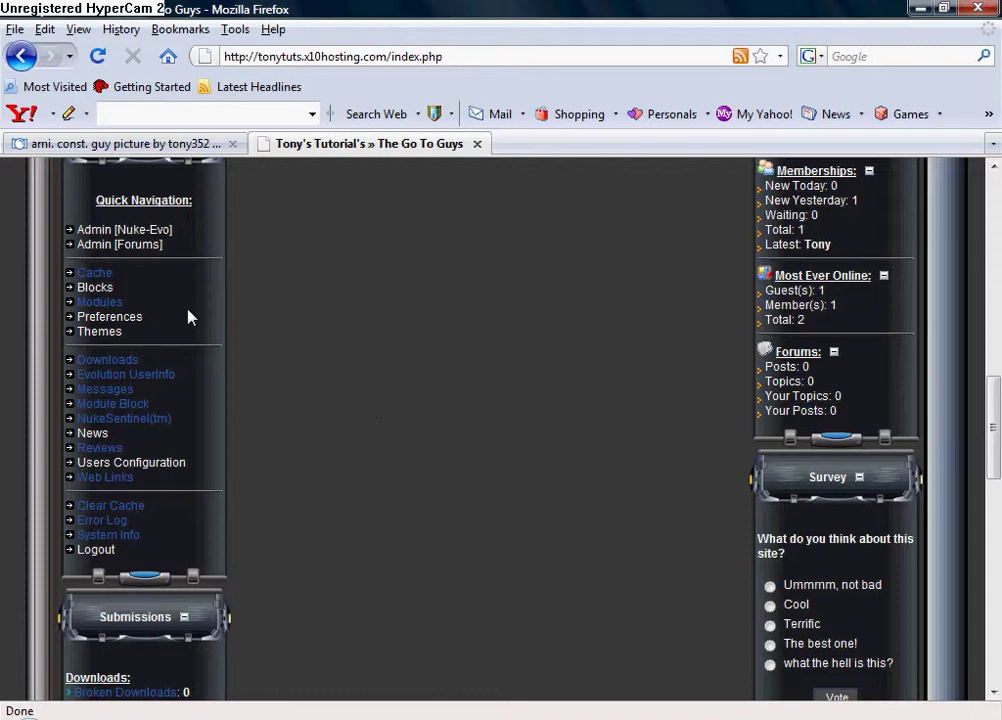
pyautogui.scroll(2, 186, 296)
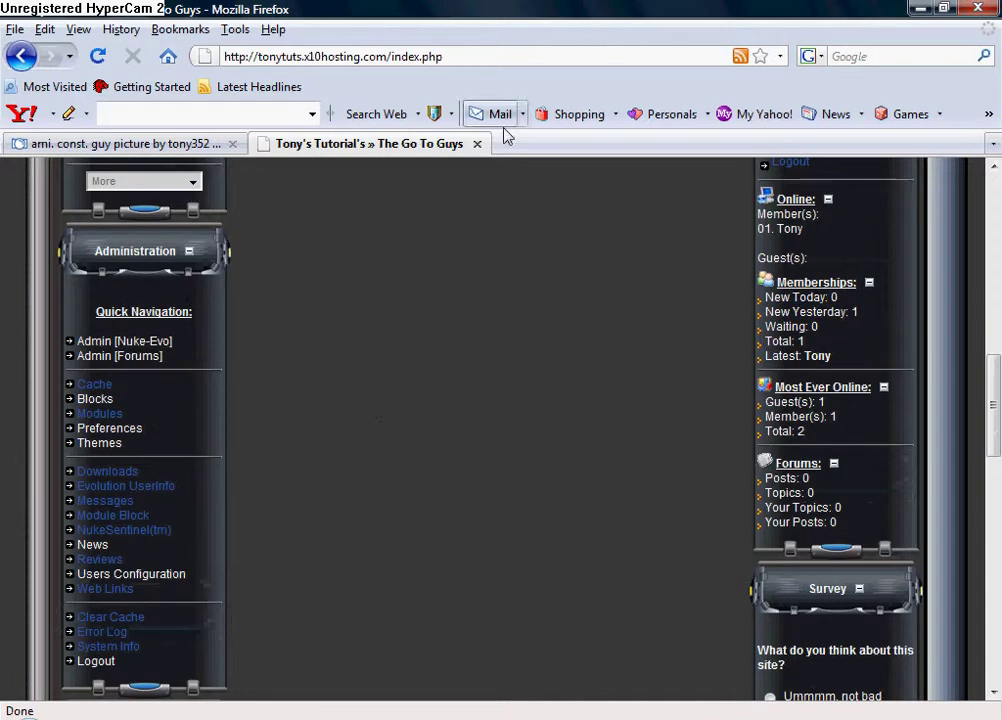
# Open the site's Nuke-Evolution administration page.
pyautogui.click(513, 56)
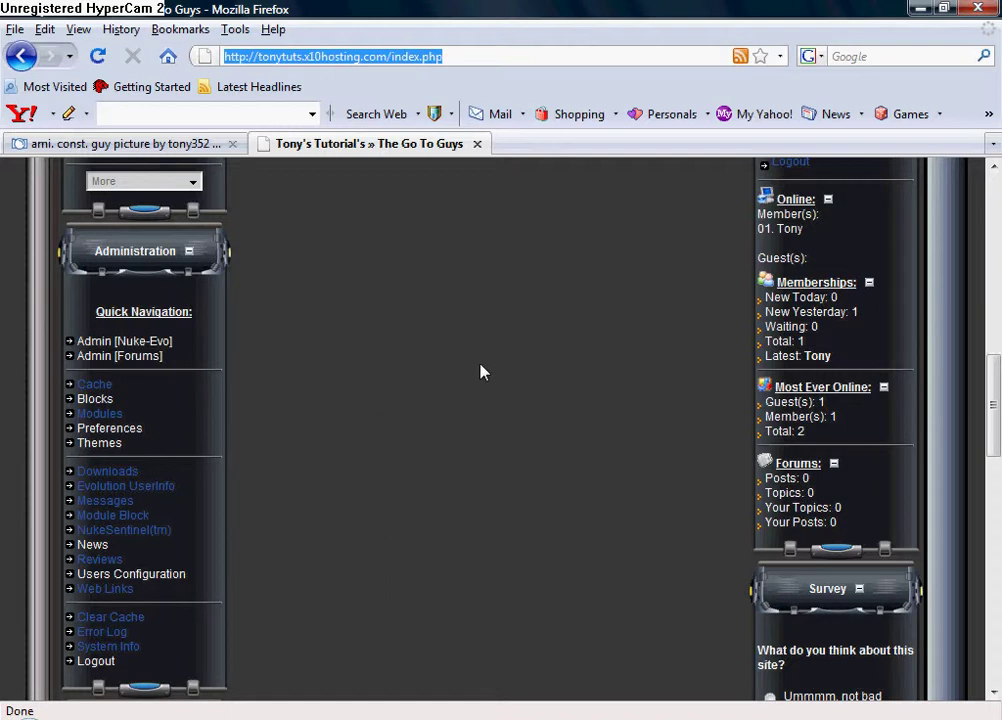
pyautogui.click(455, 302)
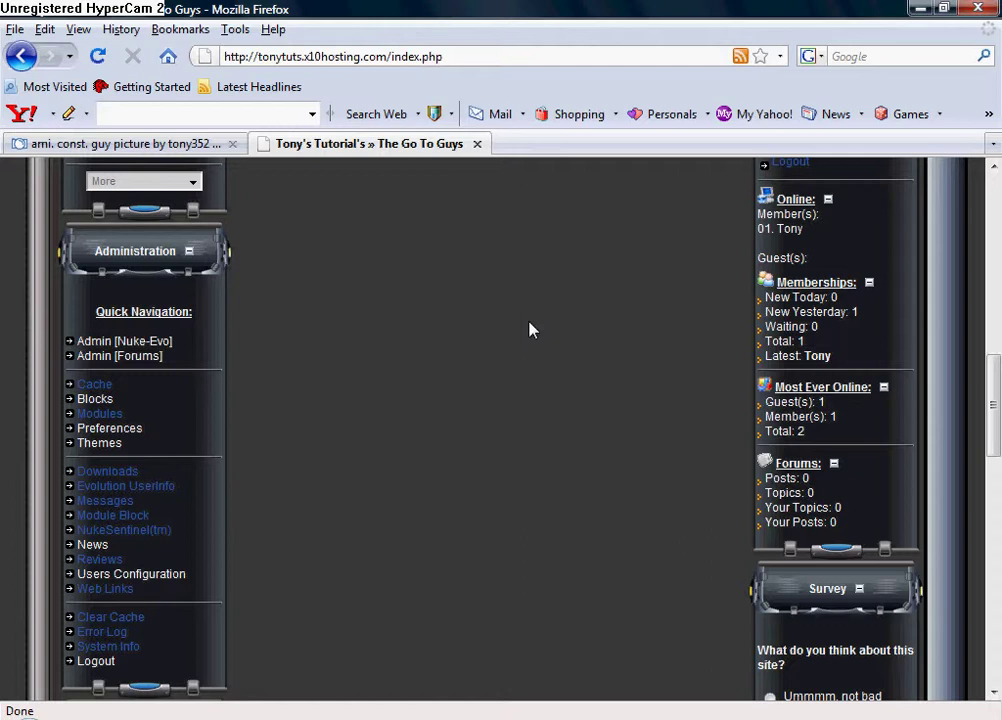
pyautogui.scroll(5, 530, 329)
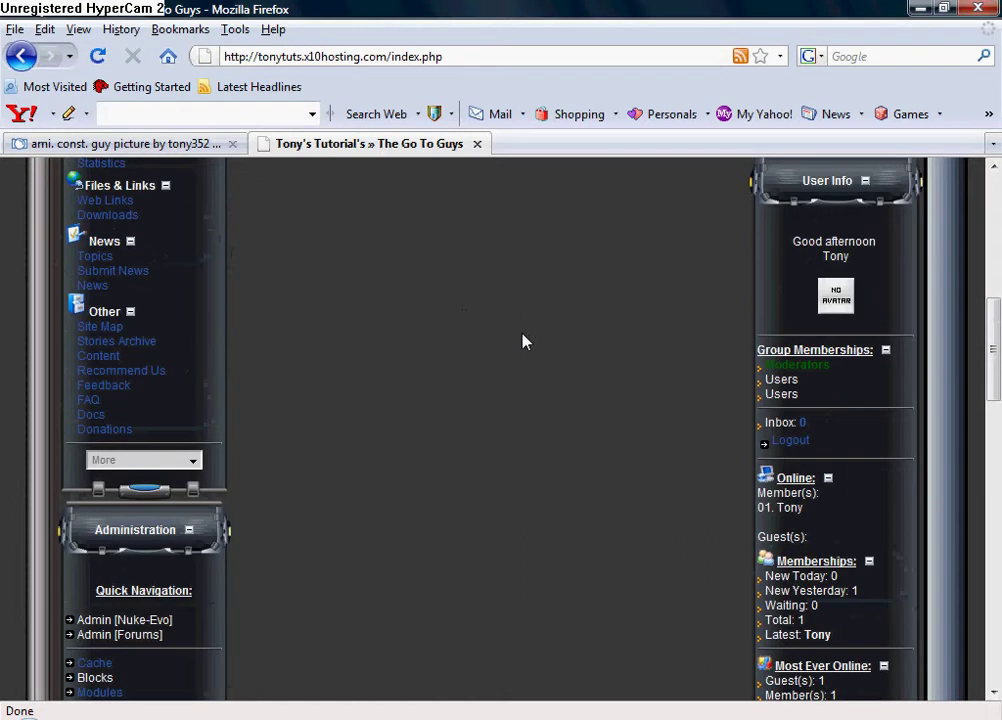
pyautogui.scroll(-5, 523, 340)
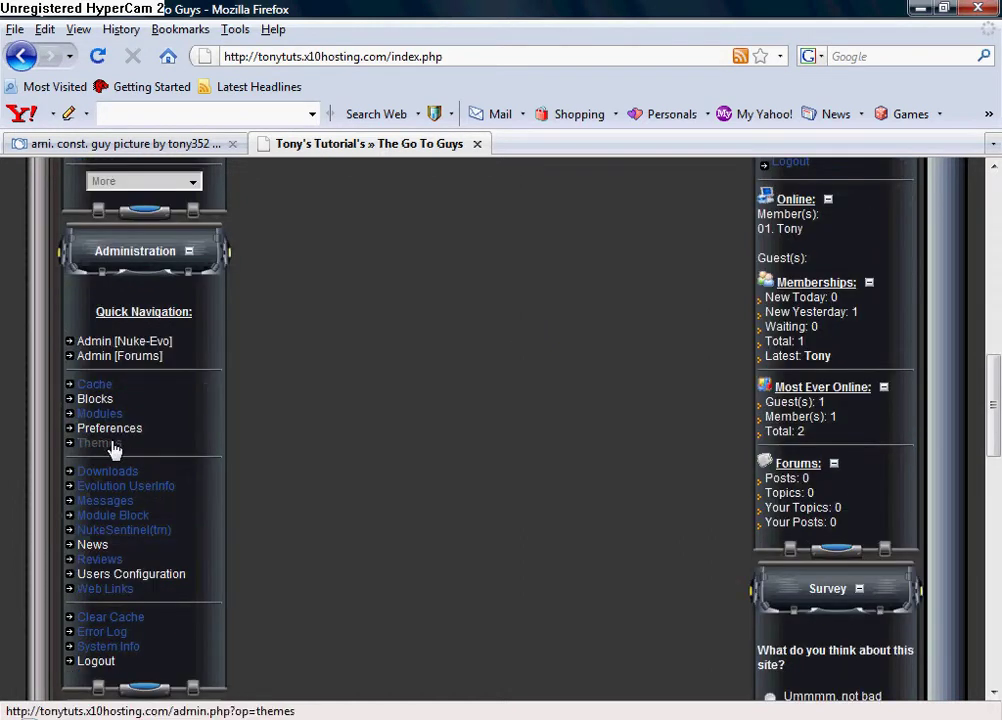
pyautogui.click(150, 345)
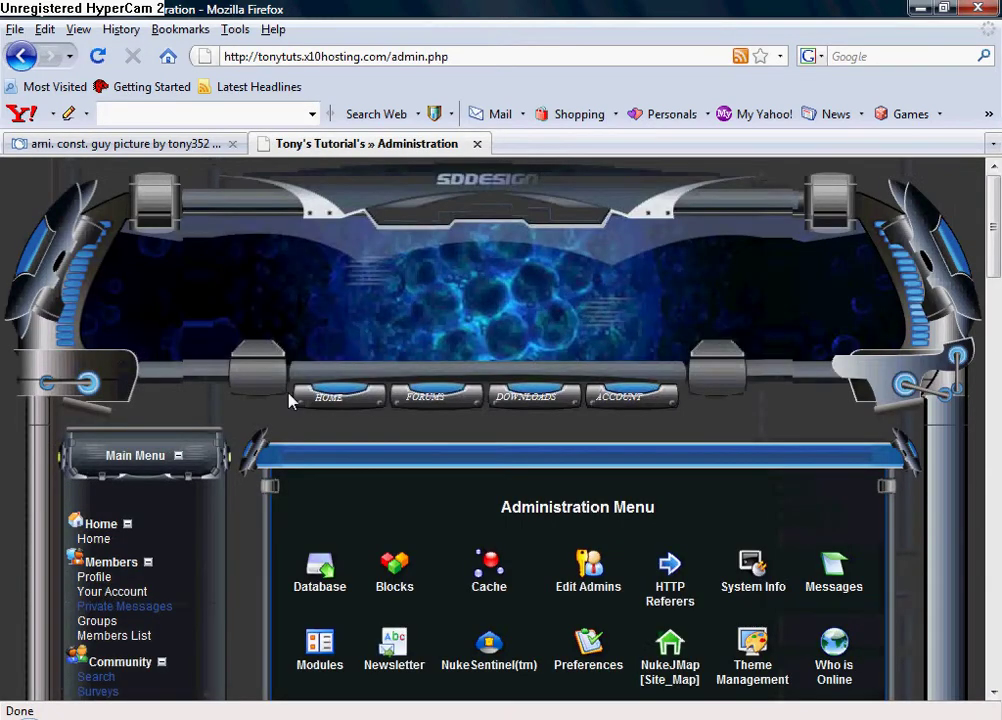
# Look over the administration options and open the Blocks administration.
pyautogui.scroll(-3, 355, 408)
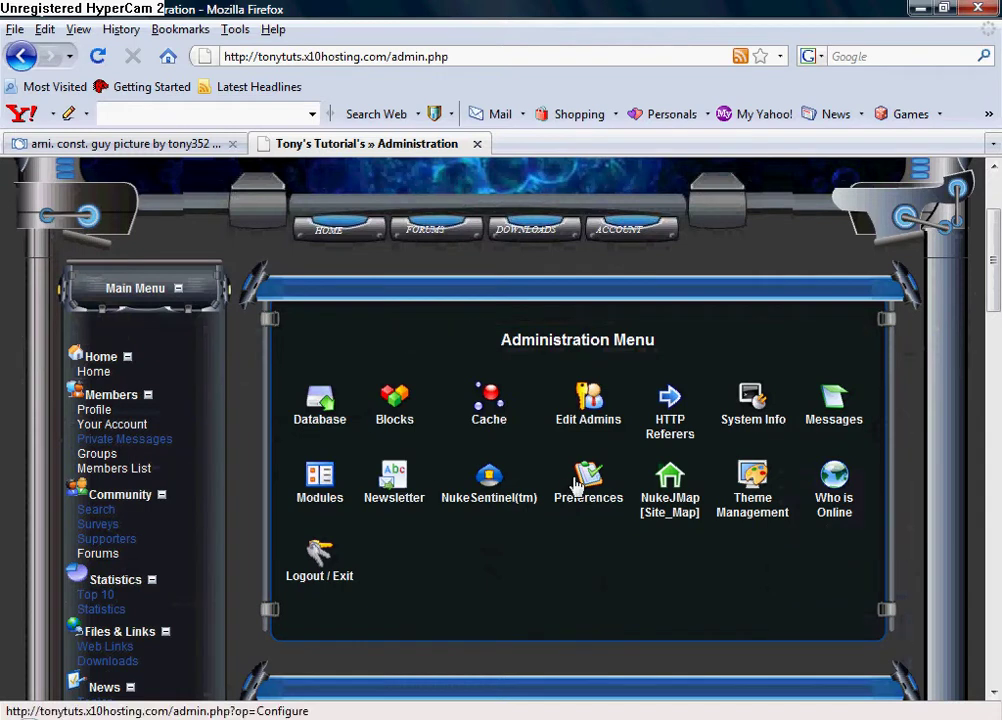
pyautogui.scroll(-10, 570, 480)
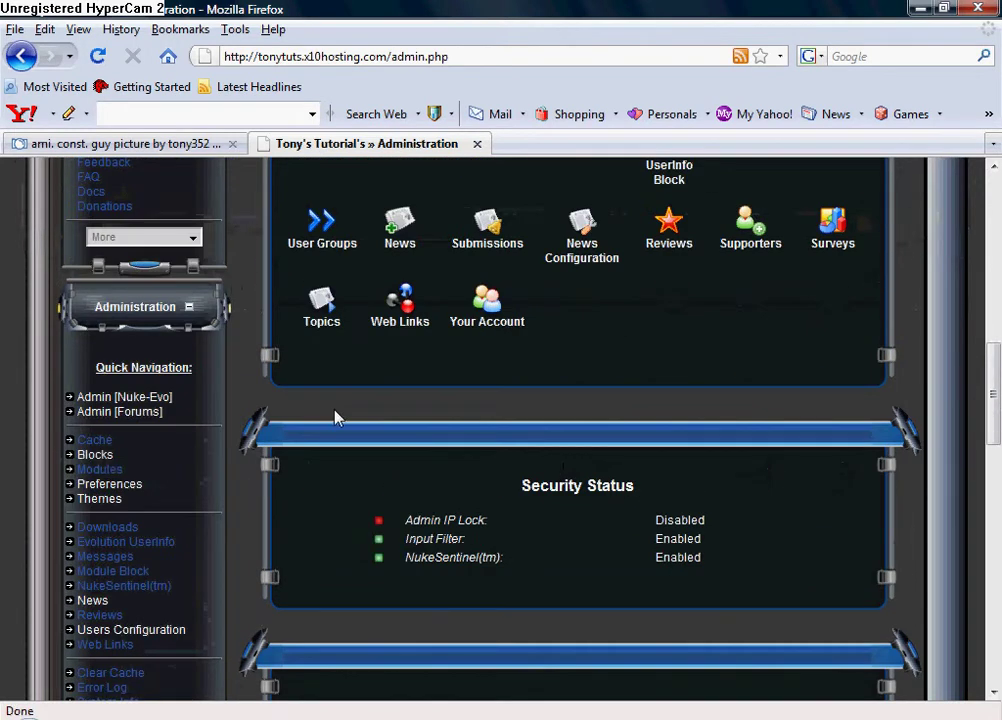
pyautogui.scroll(9, 335, 416)
pyautogui.scroll(-8, 338, 336)
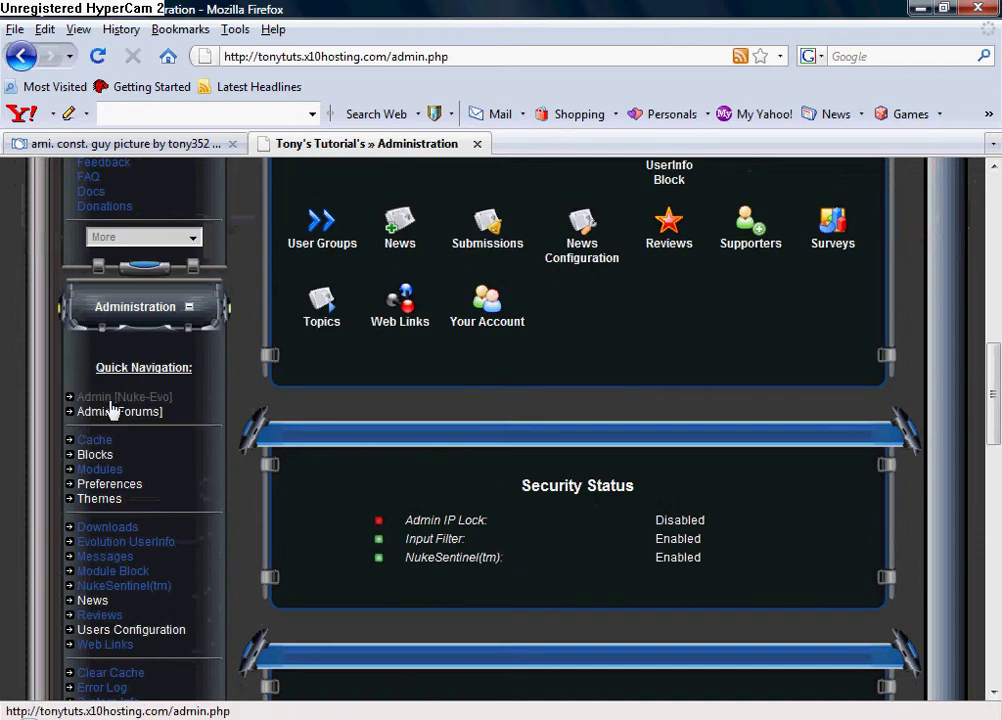
pyautogui.scroll(11, 385, 418)
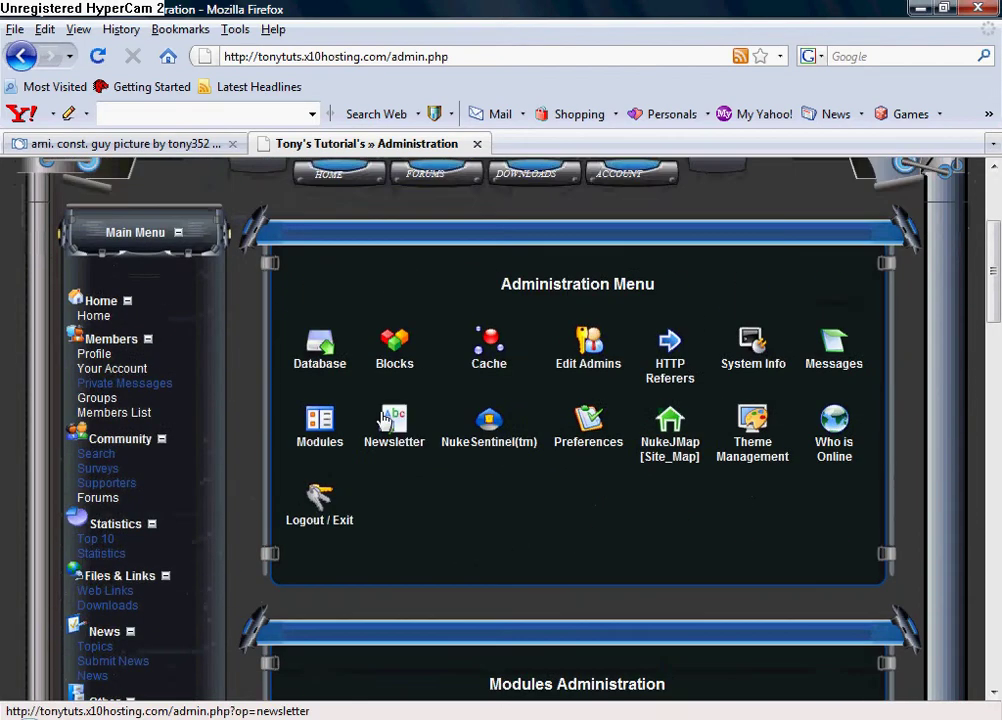
pyautogui.click(395, 352)
# Examine the list of left, center and right blocks and compare the left blocks with the site's side column.
pyautogui.scroll(-11, 400, 349)
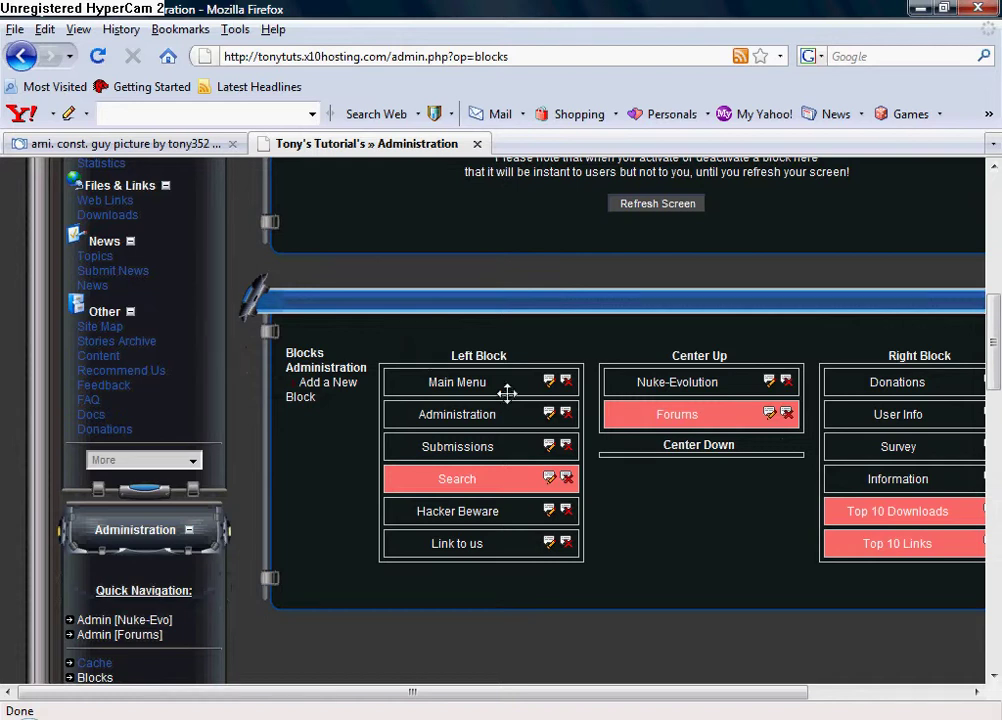
pyautogui.scroll(1, 567, 417)
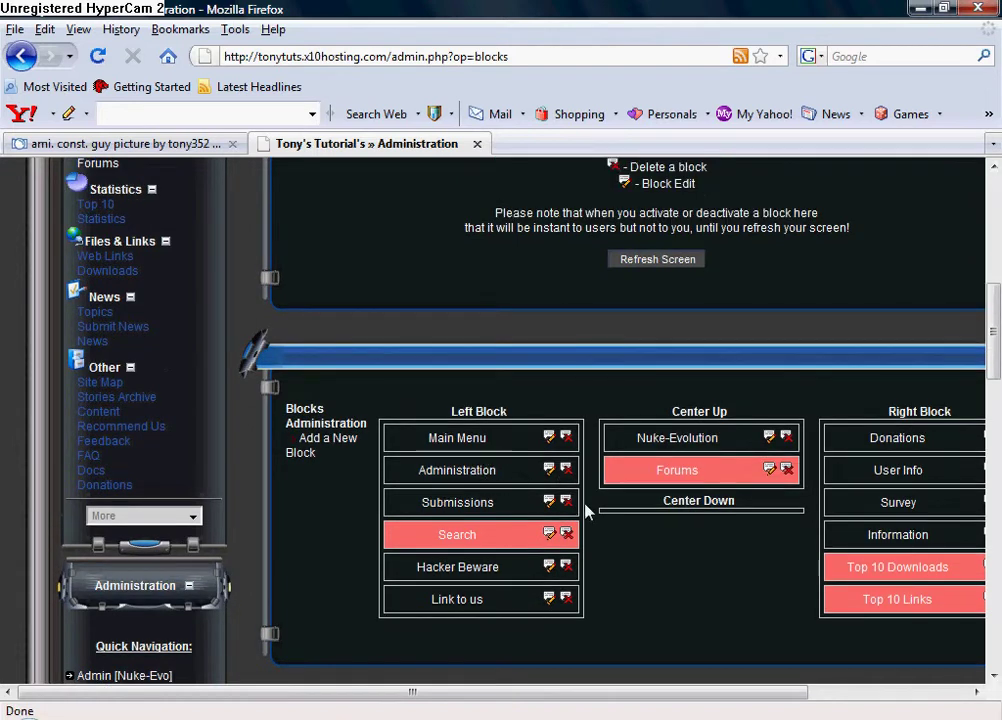
pyautogui.scroll(1, 455, 498)
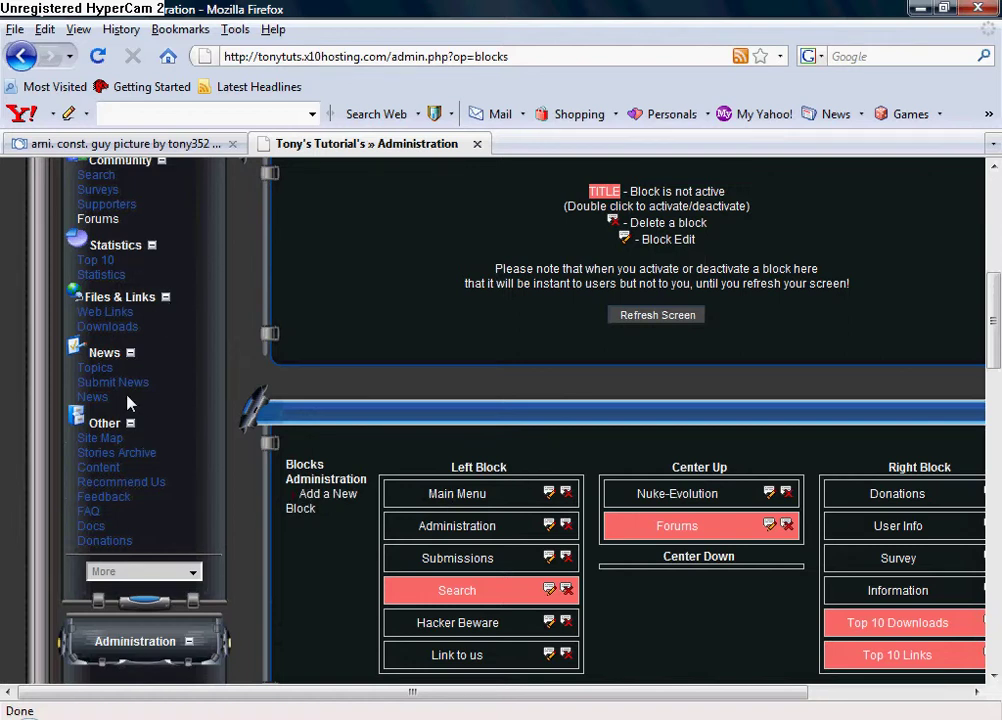
pyautogui.scroll(7, 143, 413)
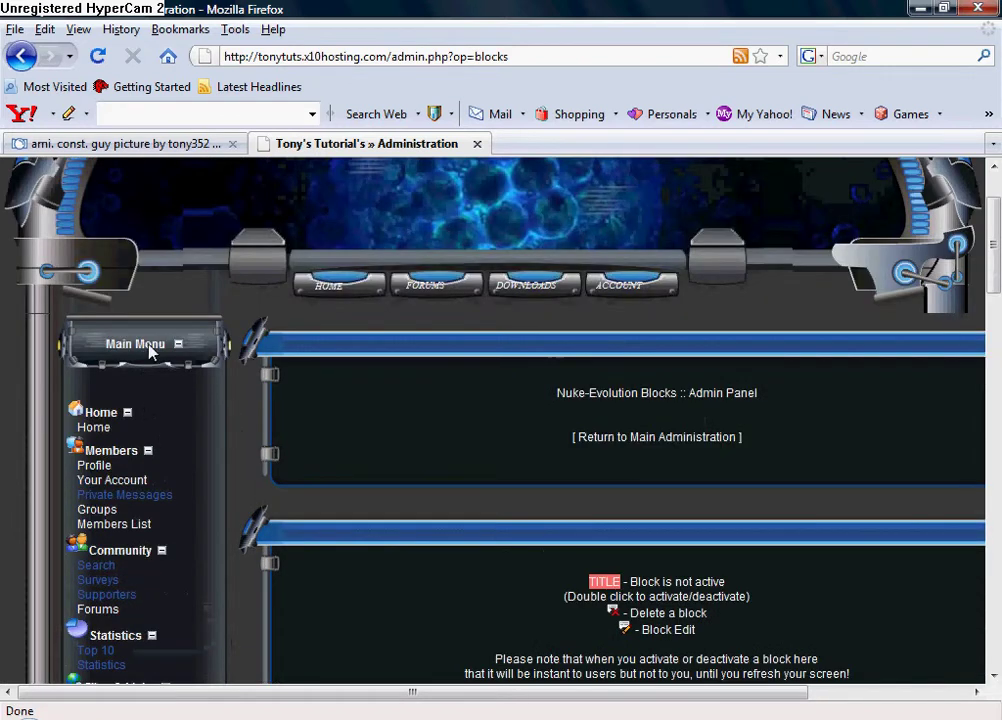
pyautogui.scroll(-7, 160, 350)
pyautogui.scroll(-2, 190, 374)
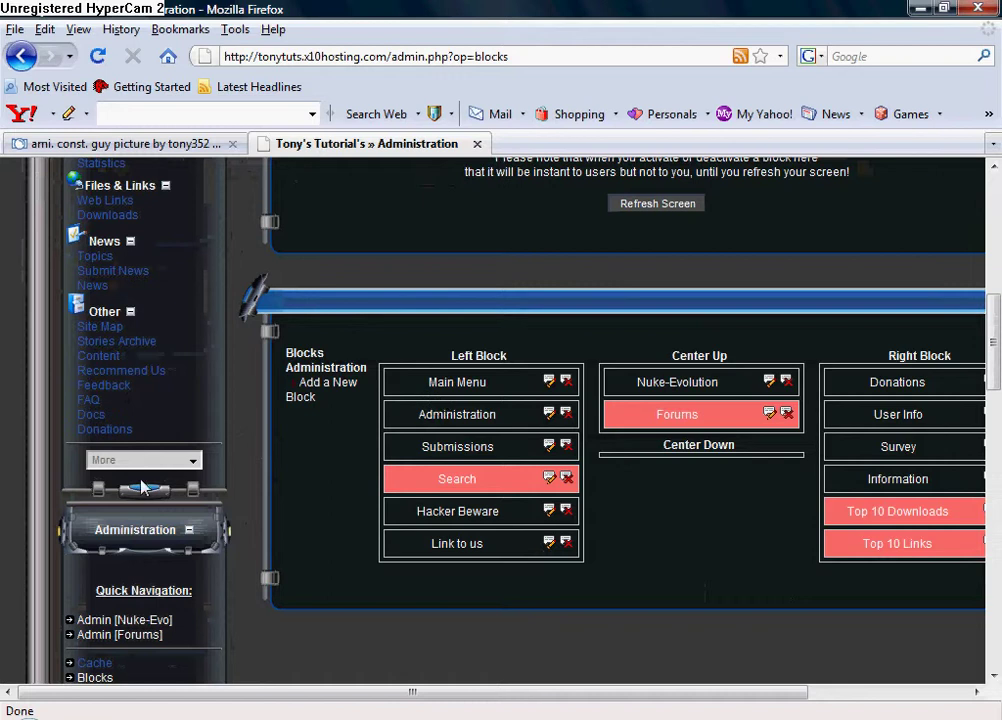
pyautogui.scroll(-8, 140, 535)
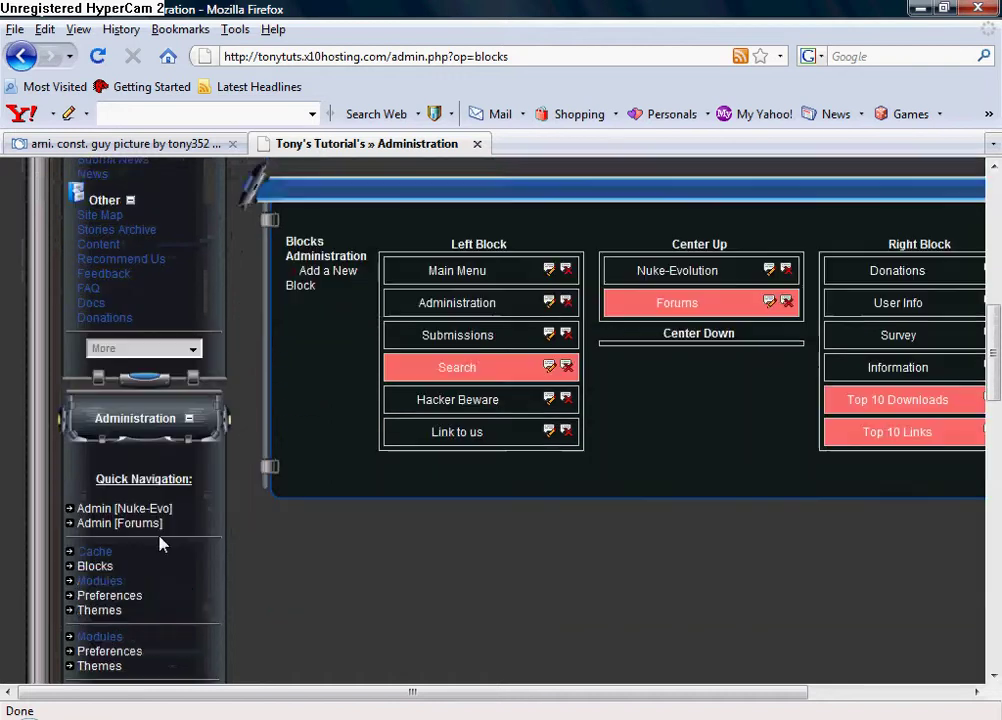
pyautogui.scroll(-6, 160, 560)
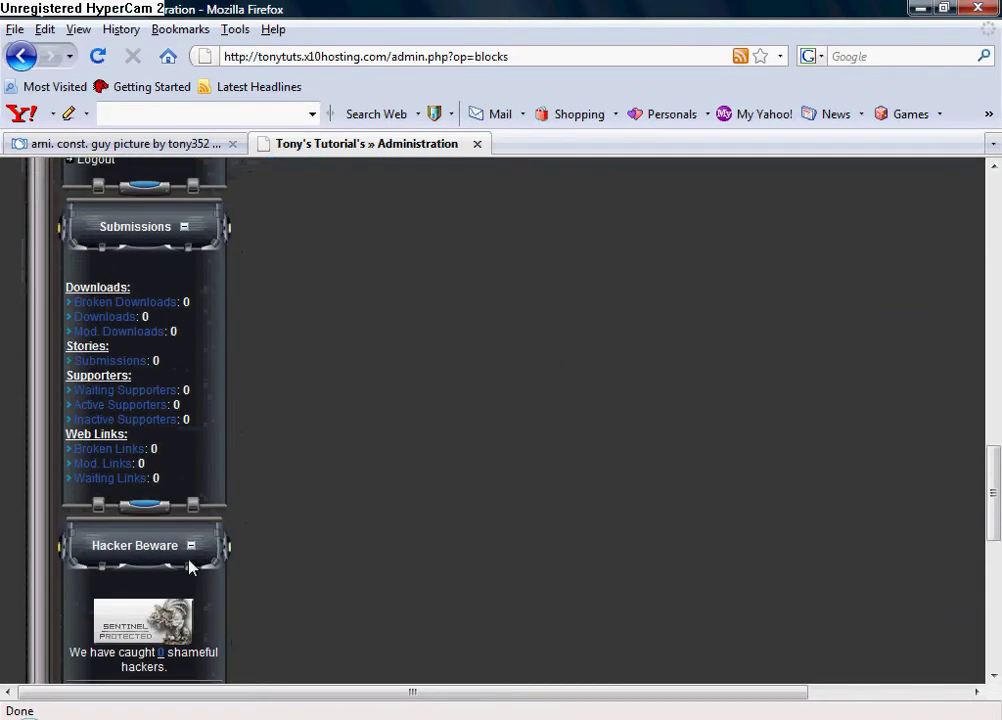
pyautogui.scroll(-10, 189, 566)
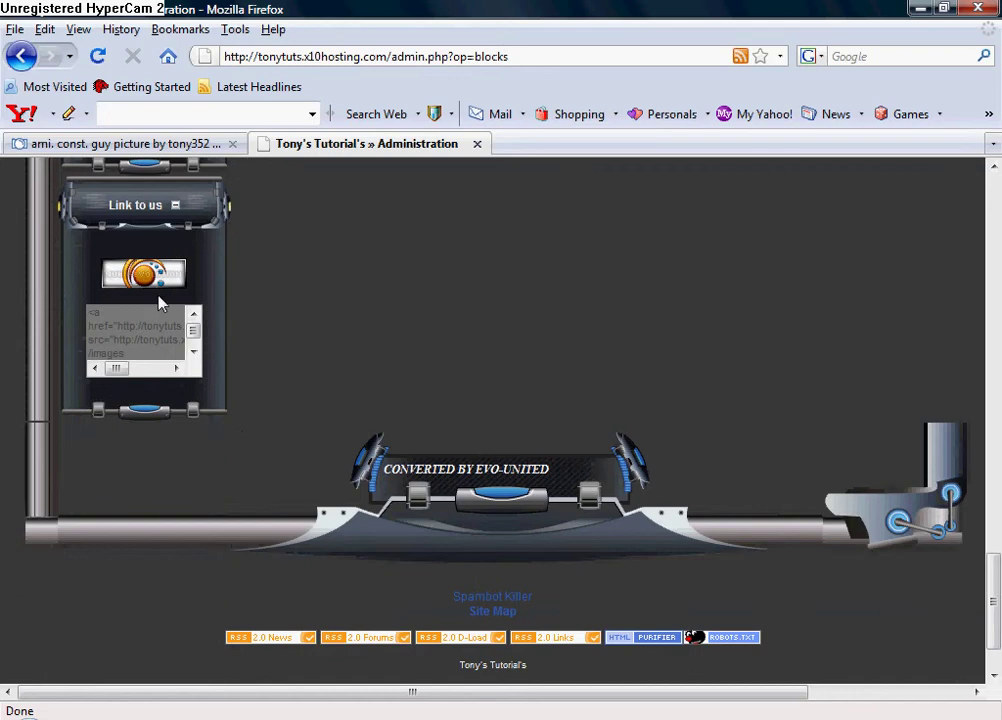
pyautogui.scroll(17, 180, 440)
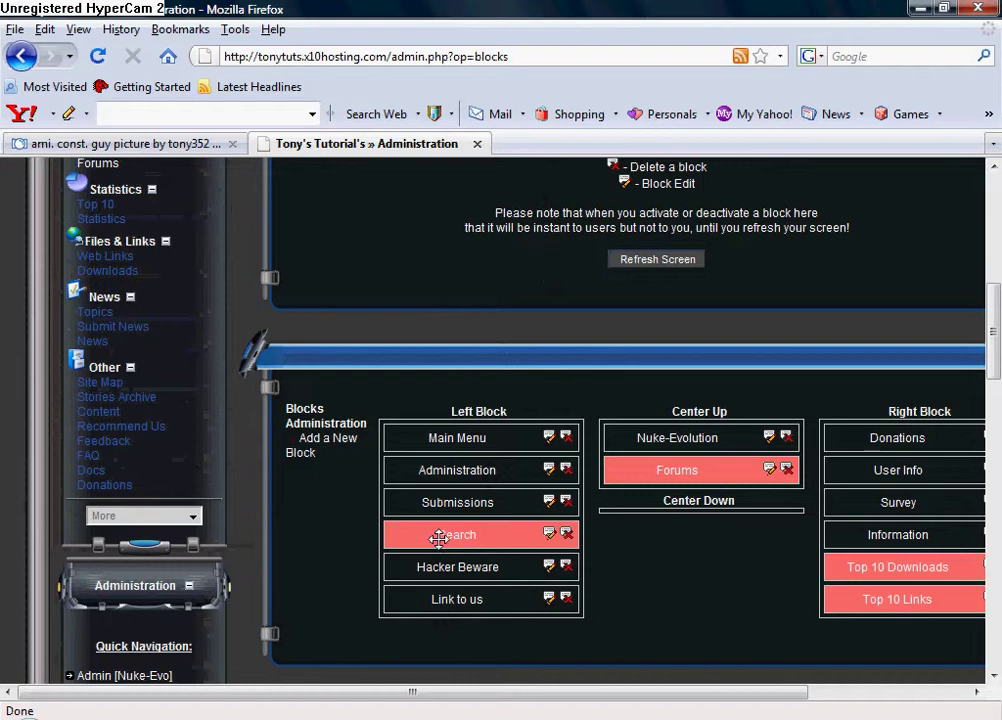
# Try activating the Search block in the Left Block list, check the side column, and deactivate the block again.
pyautogui.moveTo(593, 694); pyautogui.dragTo(659, 697)
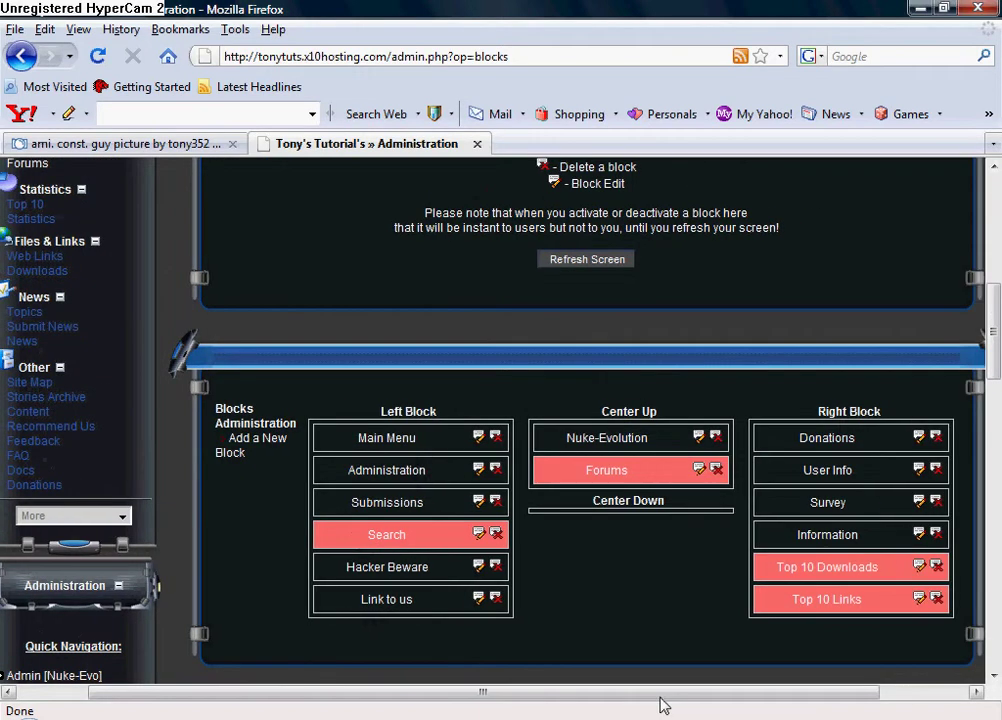
pyautogui.click(425, 536)
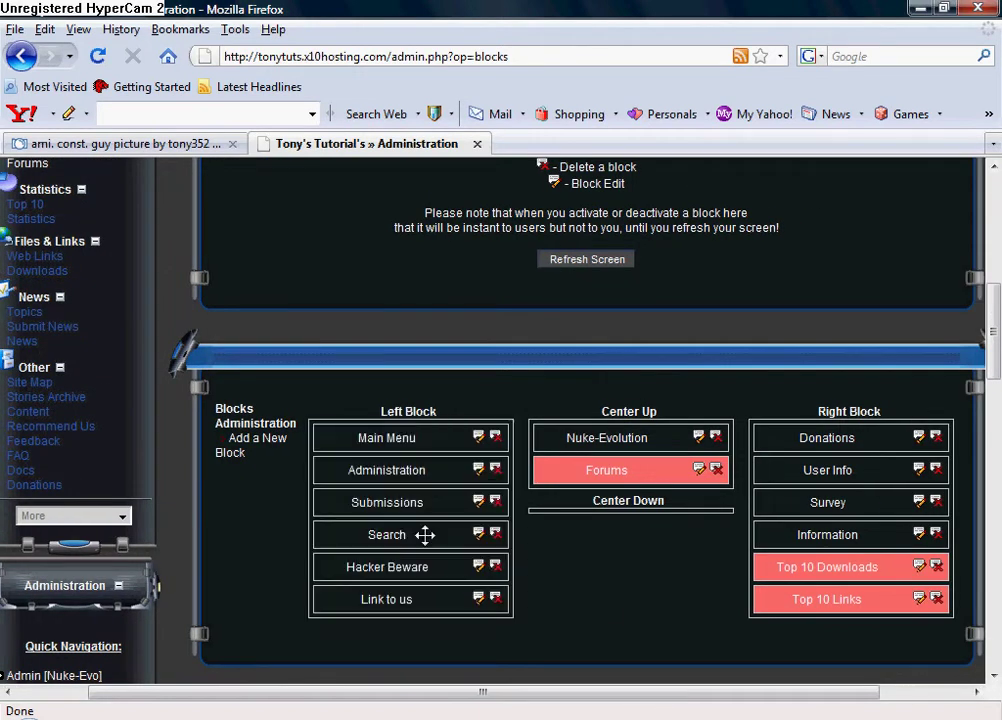
pyautogui.scroll(-10, 250, 540)
pyautogui.scroll(-10, 243, 537)
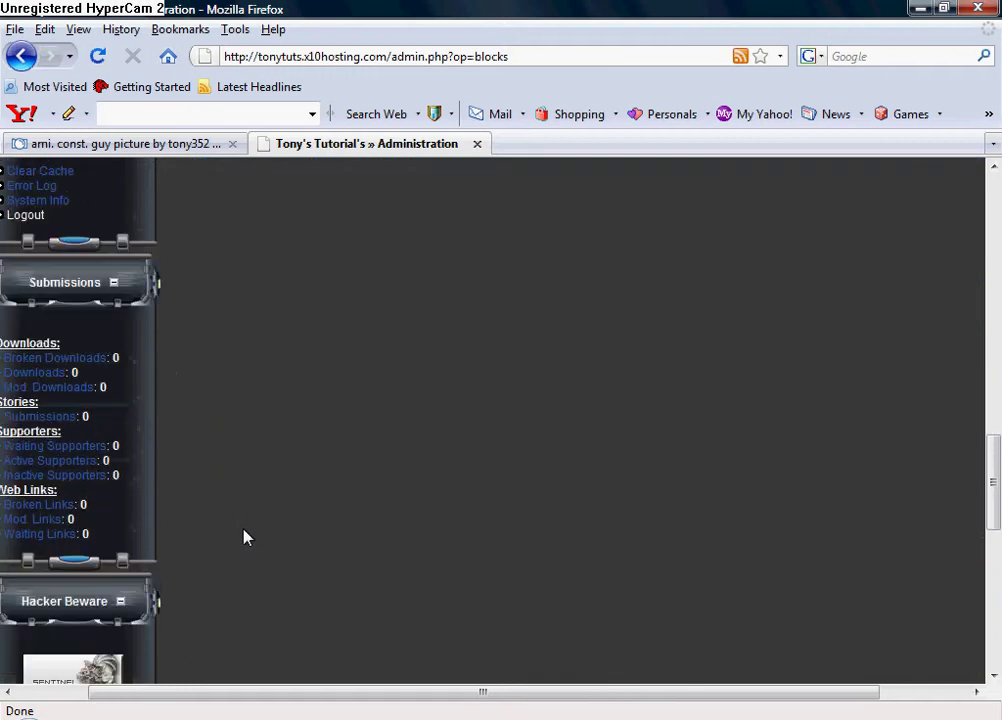
pyautogui.scroll(18, 243, 536)
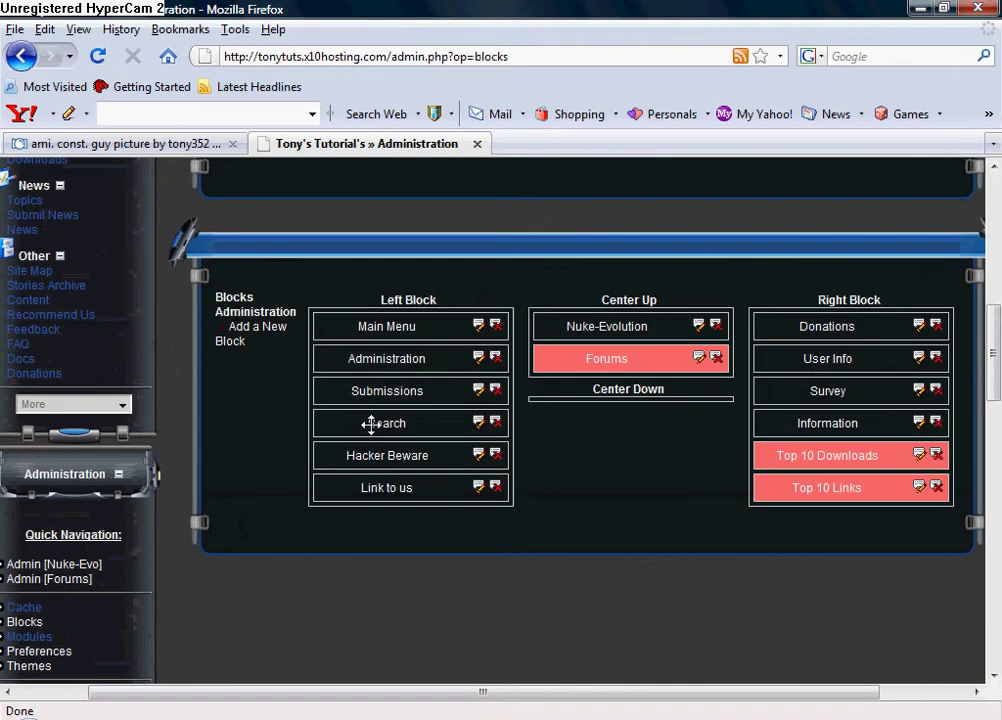
pyautogui.click(371, 424)
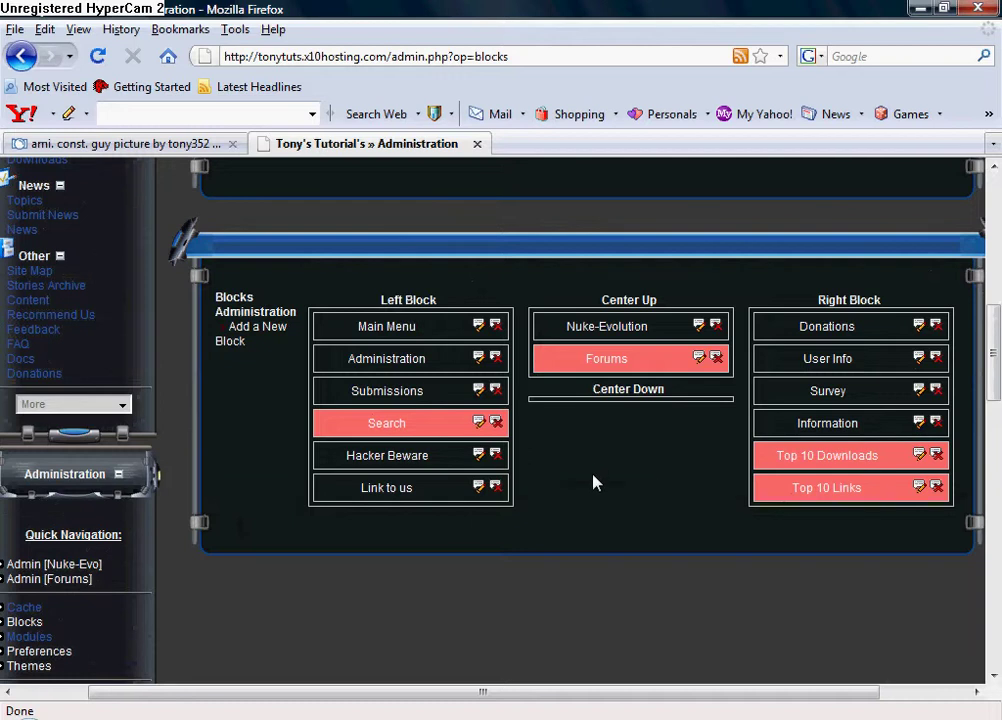
# Open the form for adding a new block from Blocks Administration.
pyautogui.scroll(1, 589, 467)
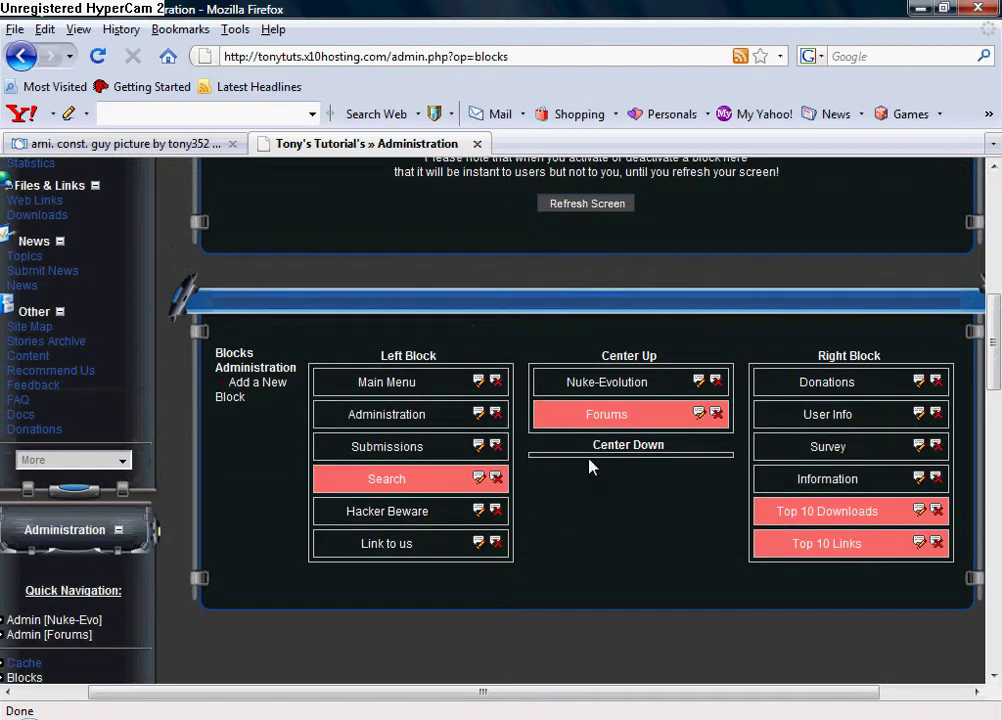
pyautogui.scroll(1, 580, 462)
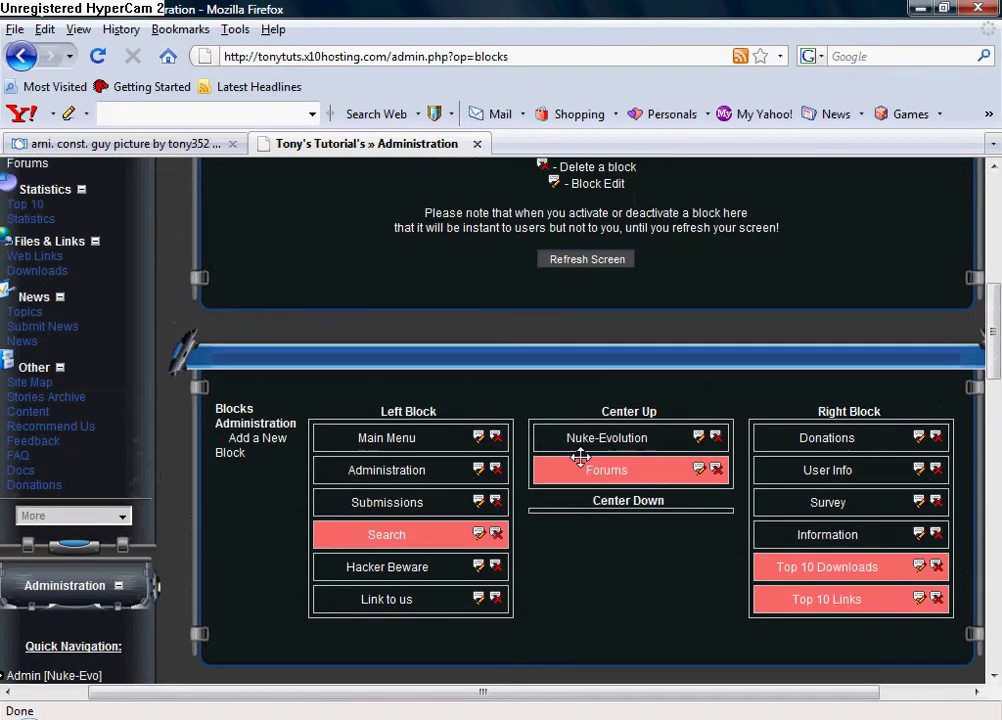
pyautogui.click(274, 450)
pyautogui.scroll(-4, 277, 448)
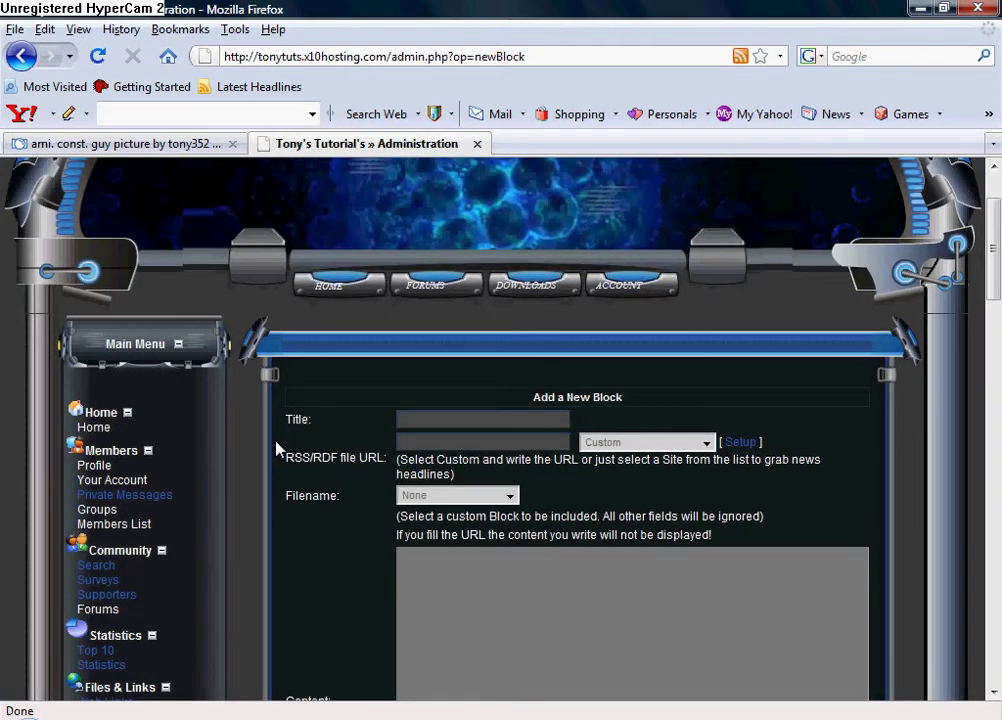
# Enter "Welcome To Tony's Tutorials" as the new block's title.
pyautogui.click(432, 310)
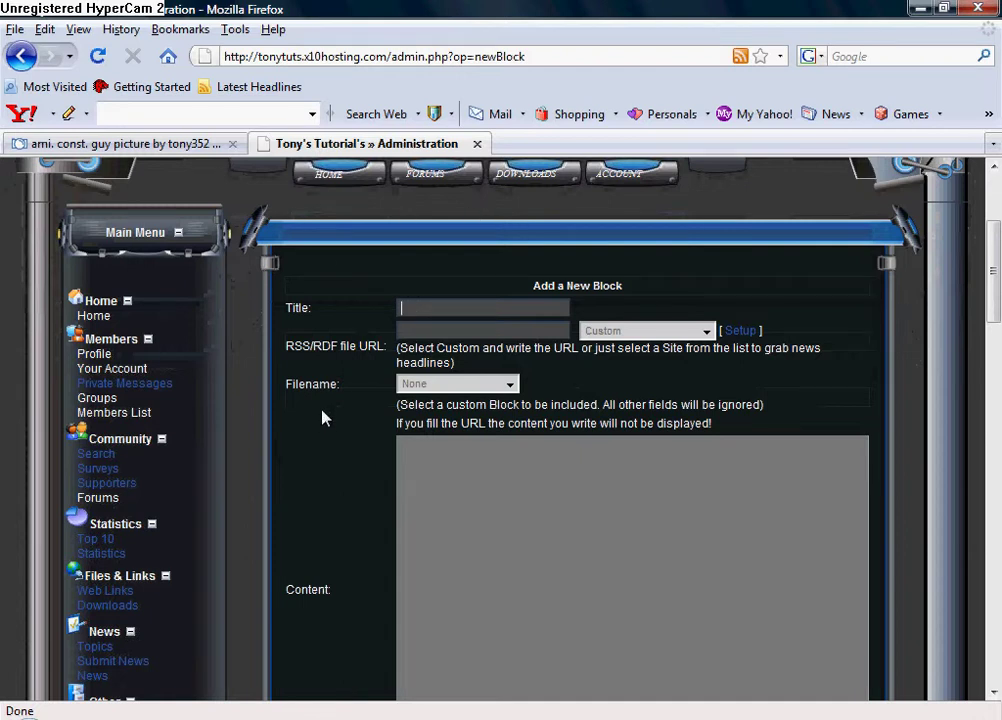
pyautogui.write('Welcome ')
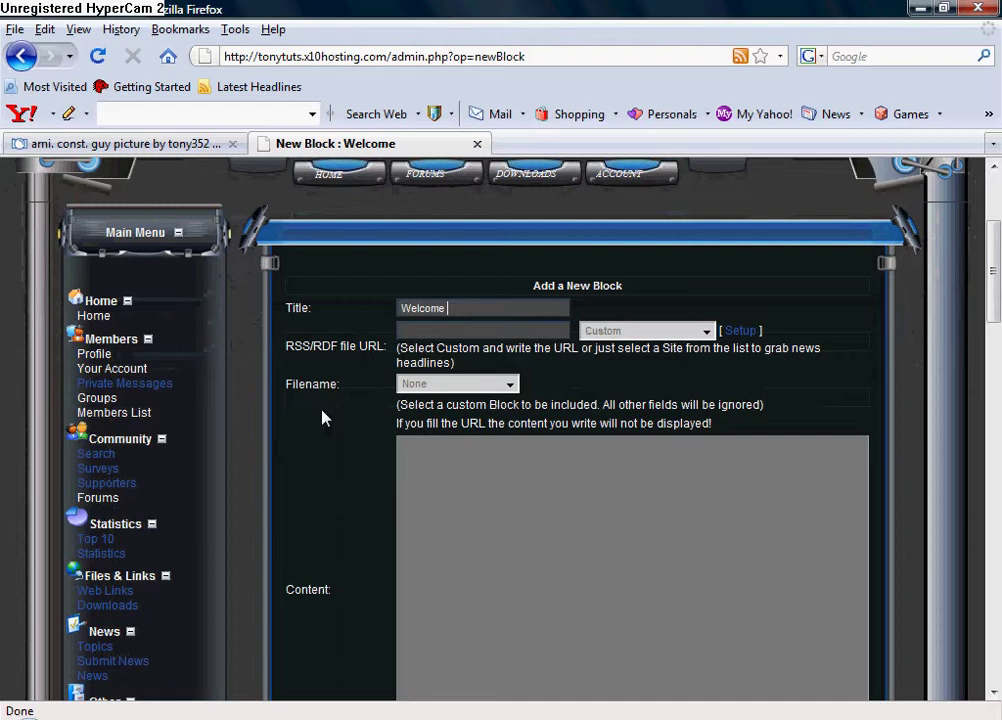
pyautogui.write('To Tal')
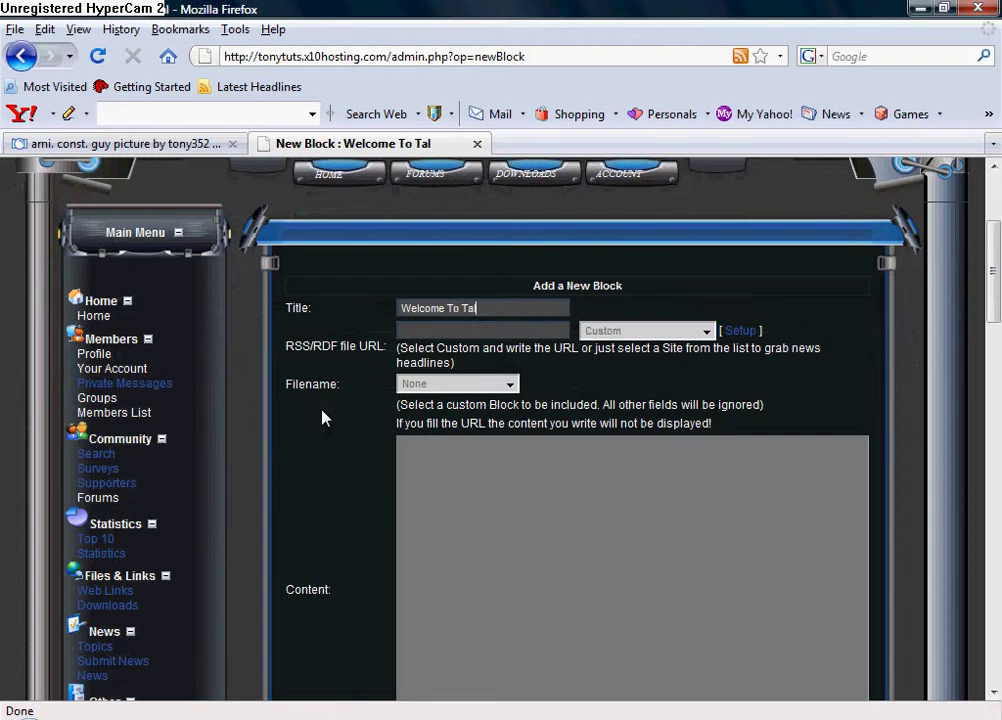
pyautogui.press('BackSpace')
pyautogui.write('ony')
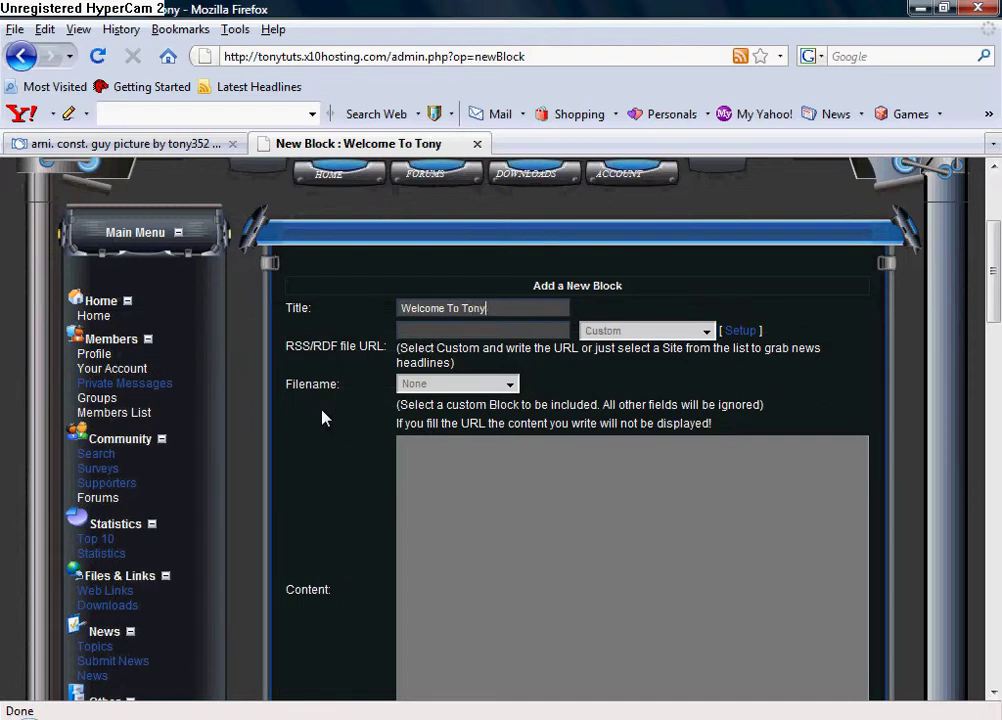
pyautogui.write("'s Tu")
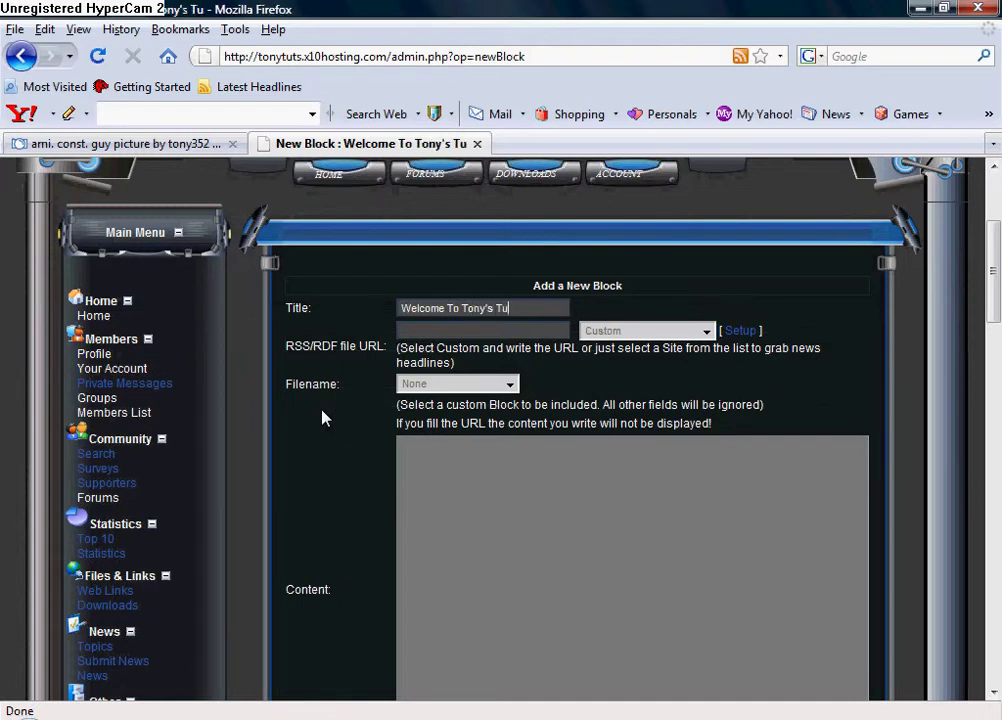
pyautogui.write('tu')
pyautogui.press('BackSpace')
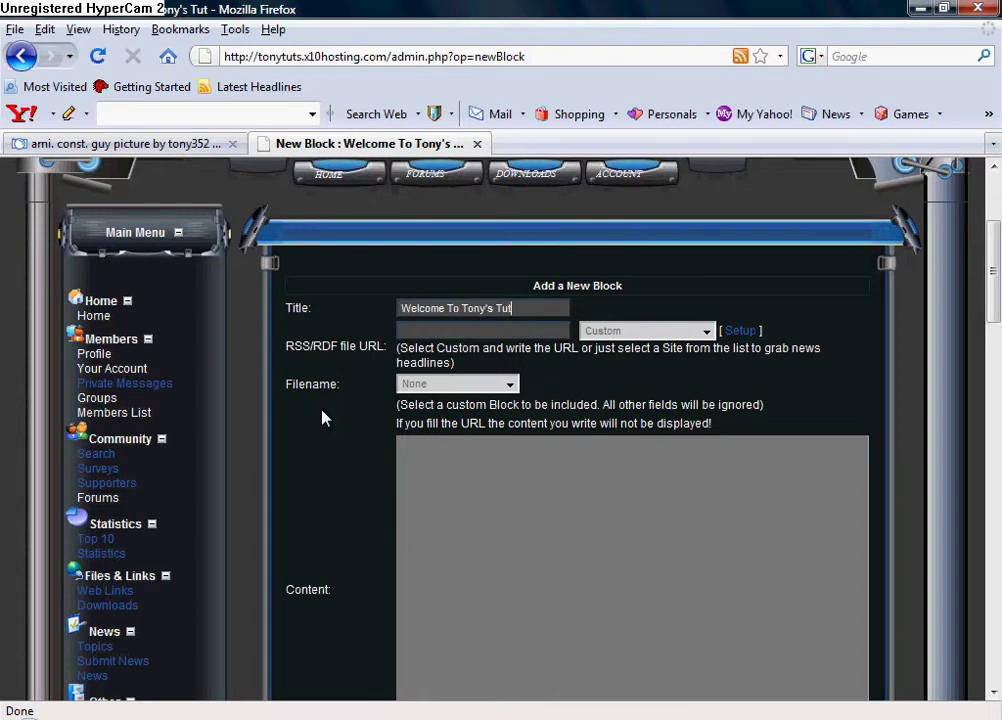
pyautogui.write('orials')
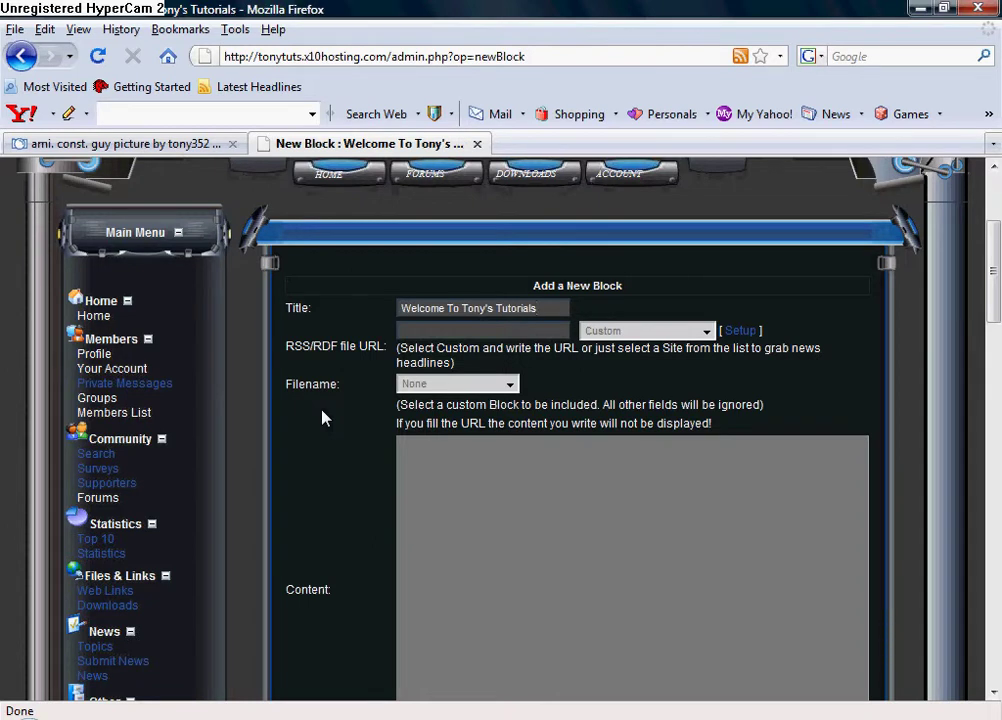
pyautogui.scroll(-3, 330, 417)
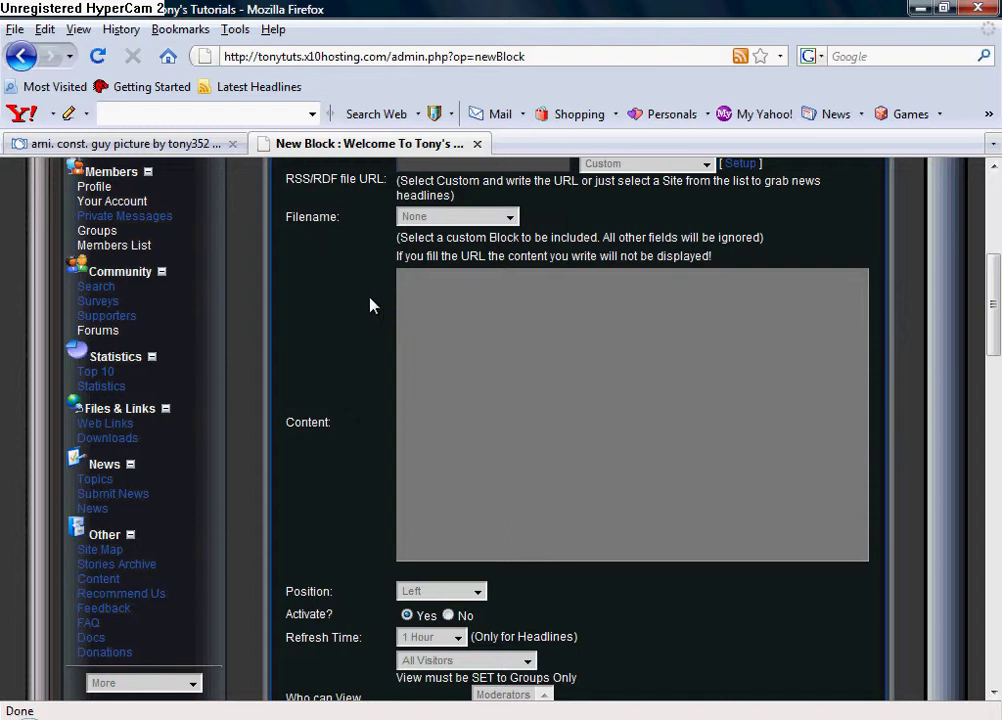
pyautogui.scroll(1, 369, 306)
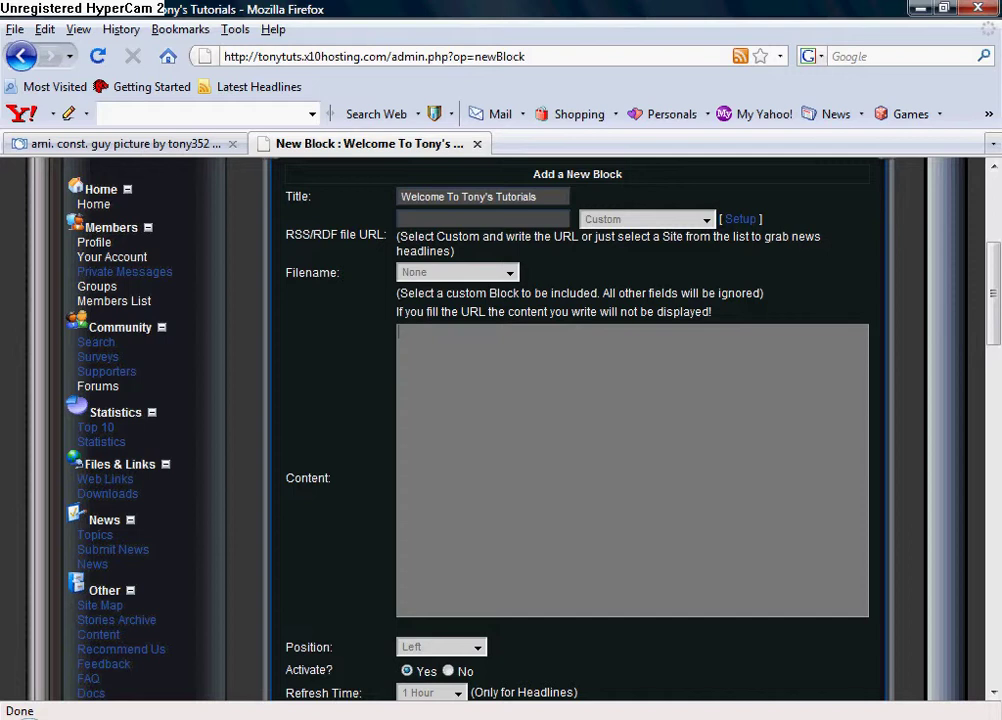
pyautogui.write('xcxdbvfdbbdbdf')
pyautogui.press('BackSpace')
pyautogui.press('BackSpace')
pyautogui.press('BackSpace')
pyautogui.press('BackSpace')
pyautogui.press('BackSpace')
pyautogui.press('BackSpace')
pyautogui.press('BackSpace')
pyautogui.press('BackSpace')
pyautogui.press('BackSpace')
pyautogui.press('BackSpace')
pyautogui.press('BackSpace')
pyautogui.press('BackSpace')
pyautogui.press('BackSpace')
pyautogui.press('BackSpace')
# Write the block content "Welcome To Tony's Tutorial's.. This Site Is Currently Under Construction!!".
pyautogui.scroll(2, 523, 435)
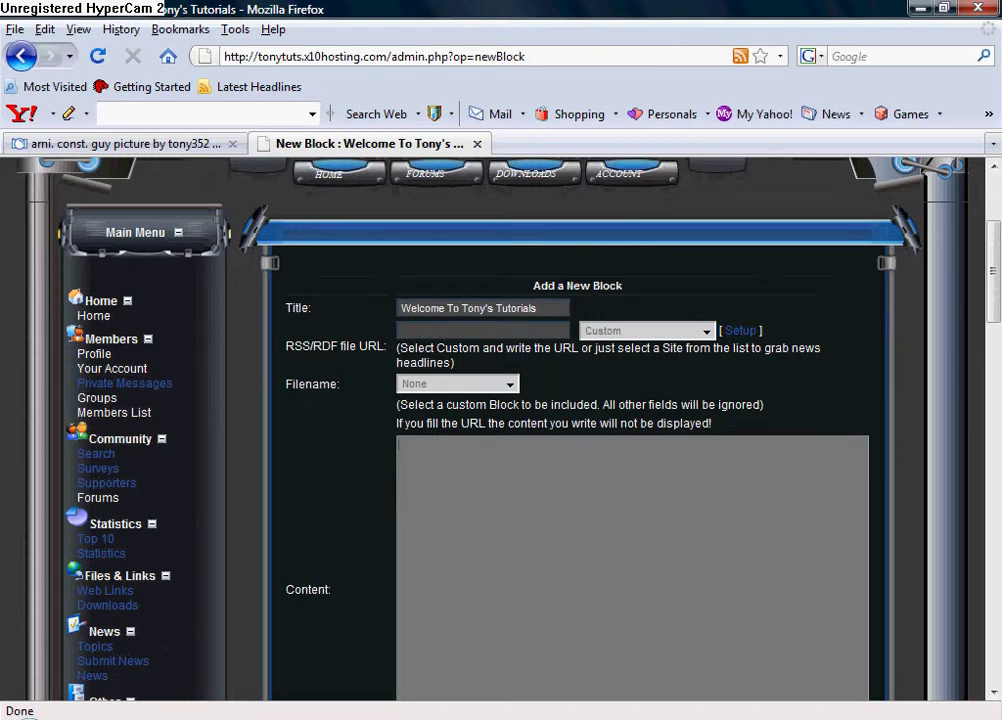
pyautogui.scroll(-1, 500, 430)
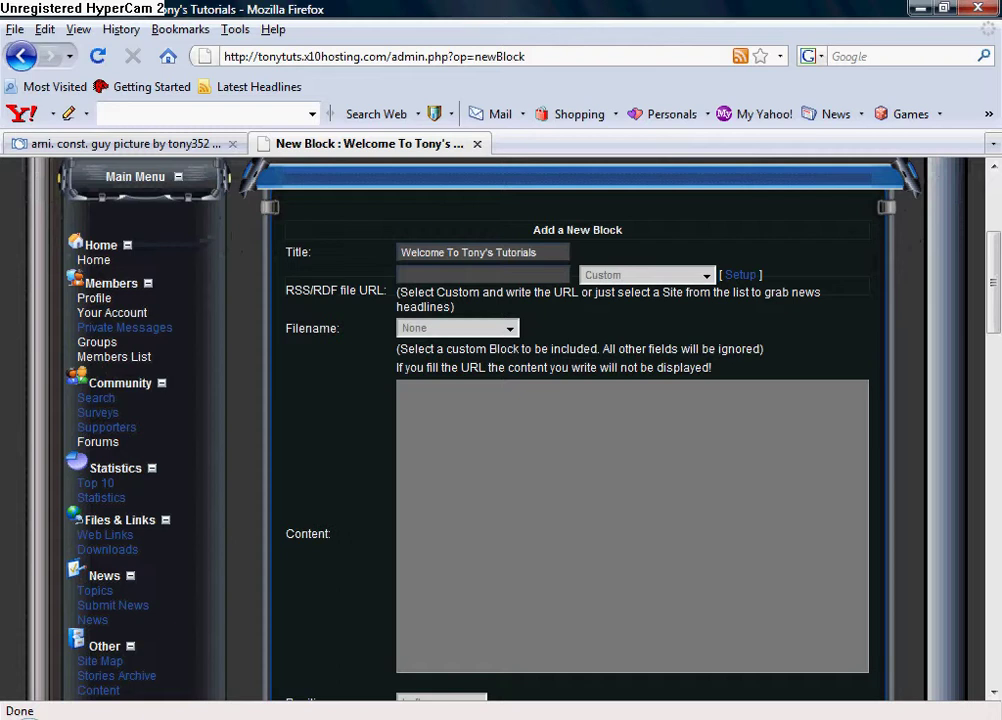
pyautogui.click(398, 387)
pyautogui.scroll(-1, 320, 390)
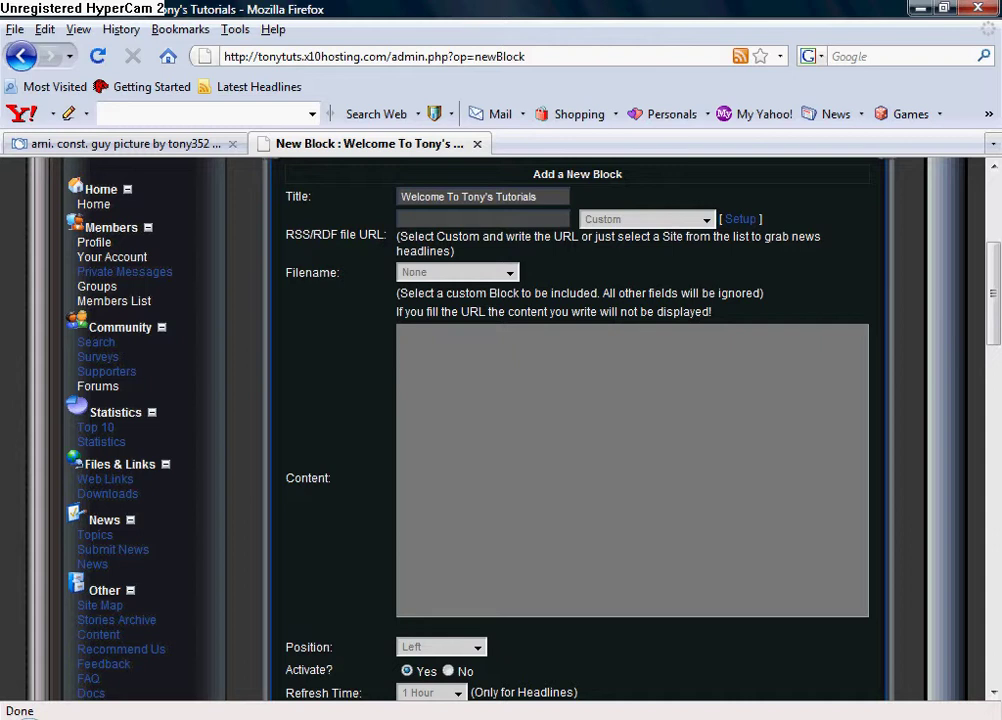
pyautogui.click(405, 331)
pyautogui.write("Welcome To Tony's Tutorials")
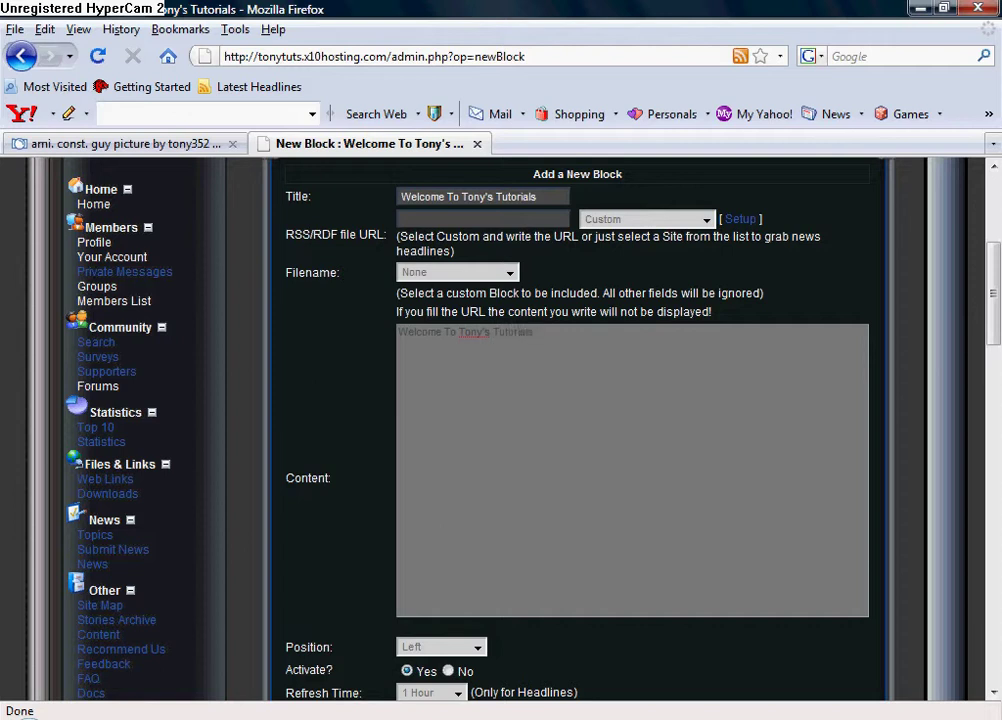
pyautogui.press('BackSpace')
pyautogui.write('. This is')
pyautogui.write('ite is')
pyautogui.write(' Curren')
pyautogui.write('tly Un')
pyautogui.write('der')
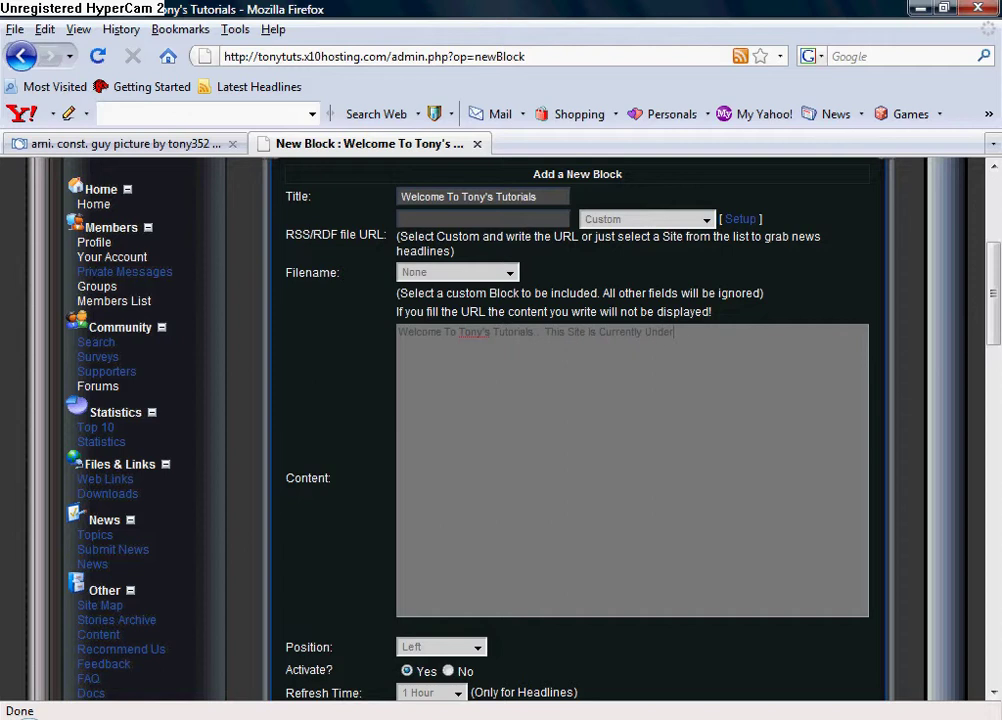
pyautogui.write(' Construction!')
pyautogui.click(533, 332)
pyautogui.press('BackSpace')
pyautogui.press('BackSpace')
# Set the new block's position to Center Up.
pyautogui.scroll(-3, 600, 430)
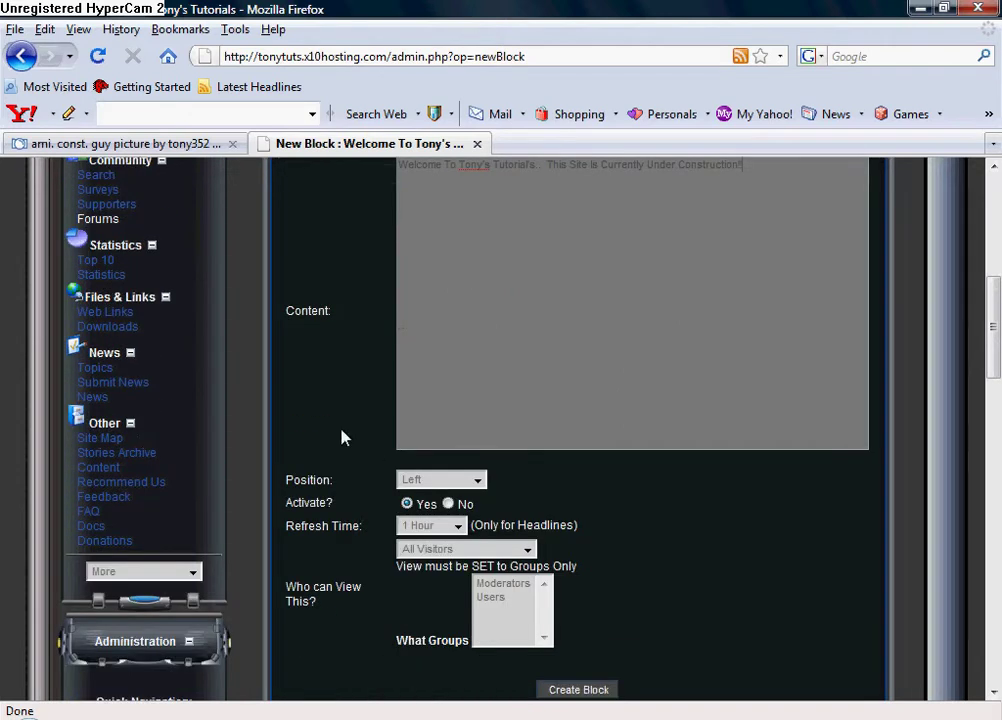
pyautogui.scroll(1, 342, 436)
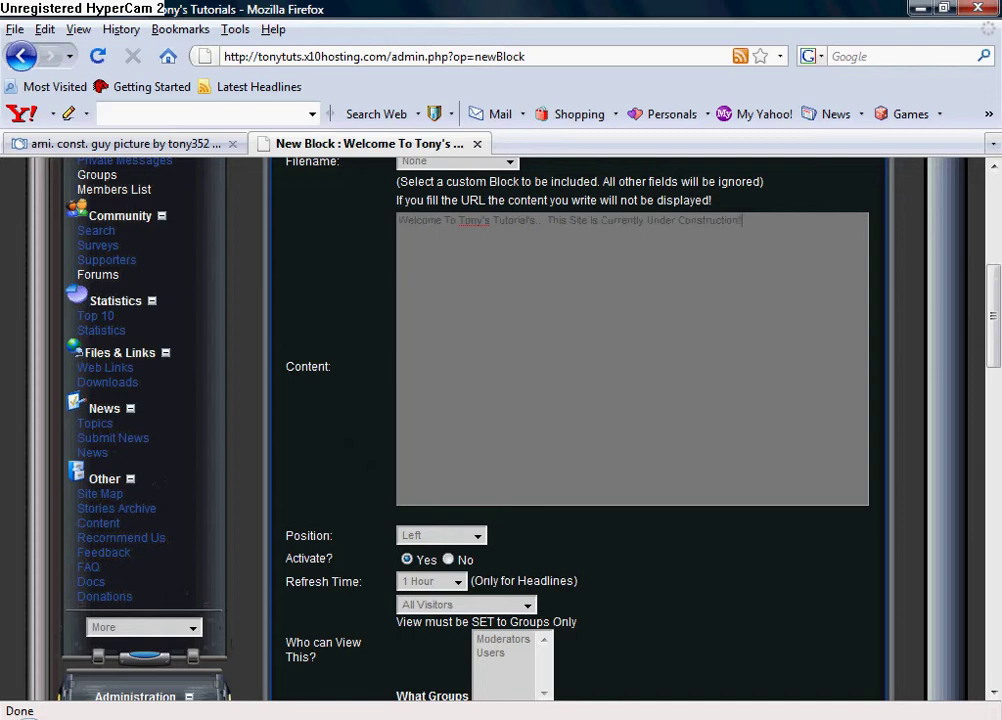
pyautogui.scroll(-2, 351, 338)
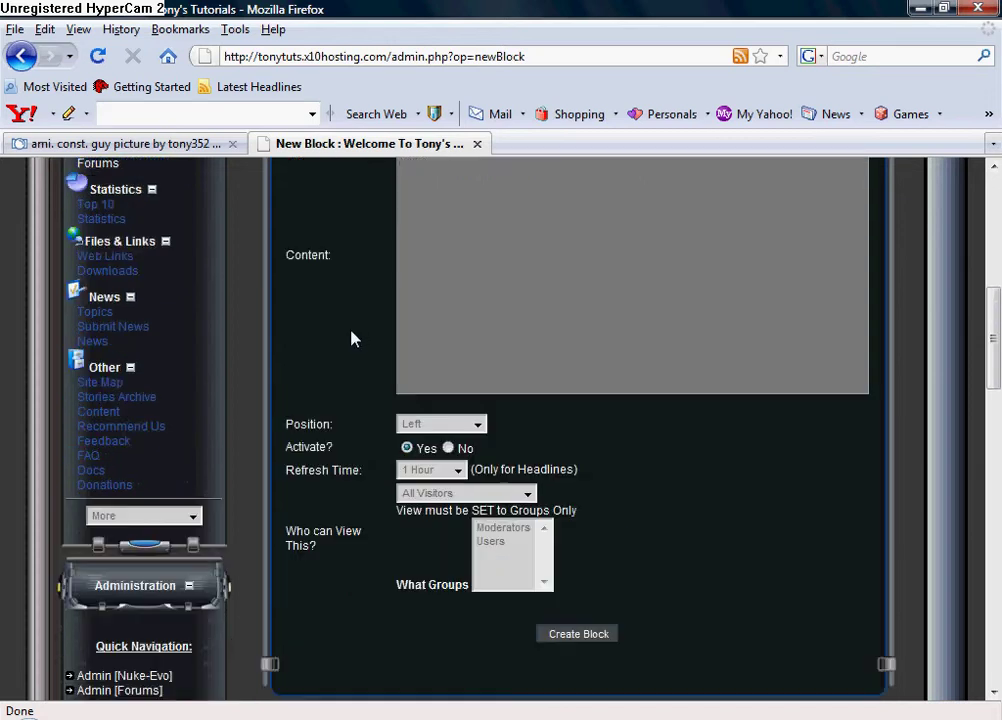
pyautogui.click(456, 424)
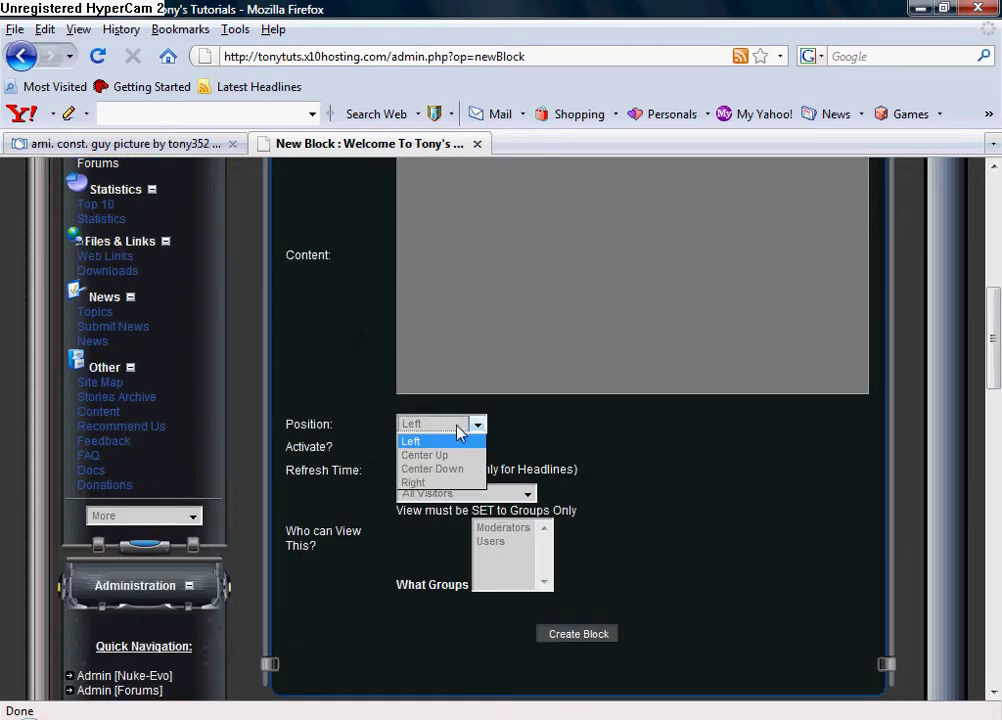
pyautogui.click(466, 456)
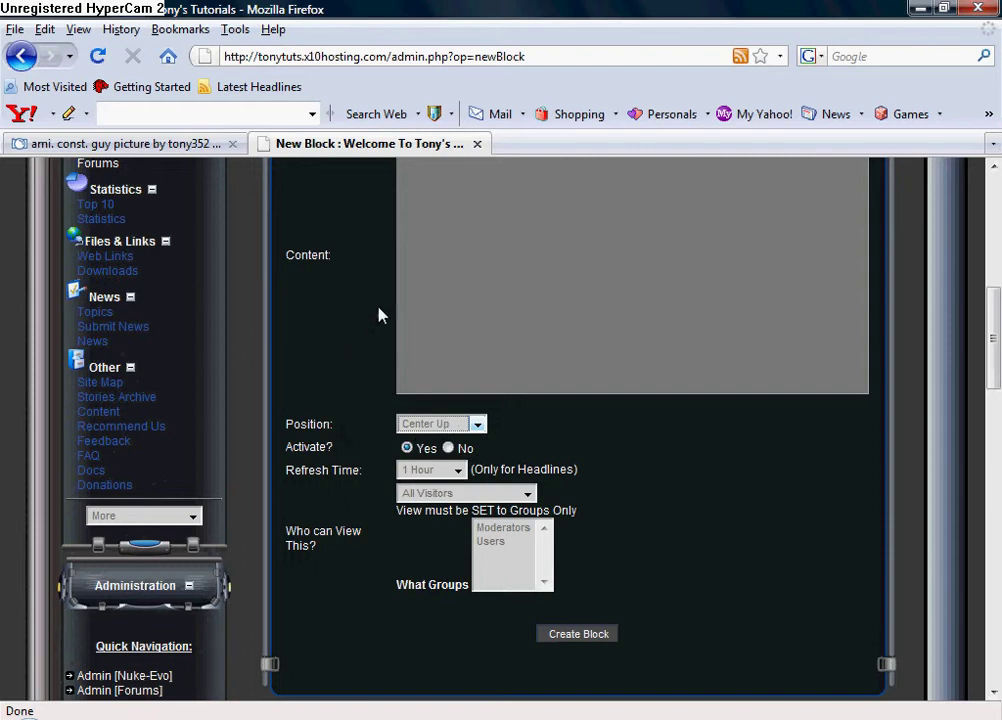
# Make the block viewable by All Visitors and create it.
pyautogui.scroll(-3, 405, 353)
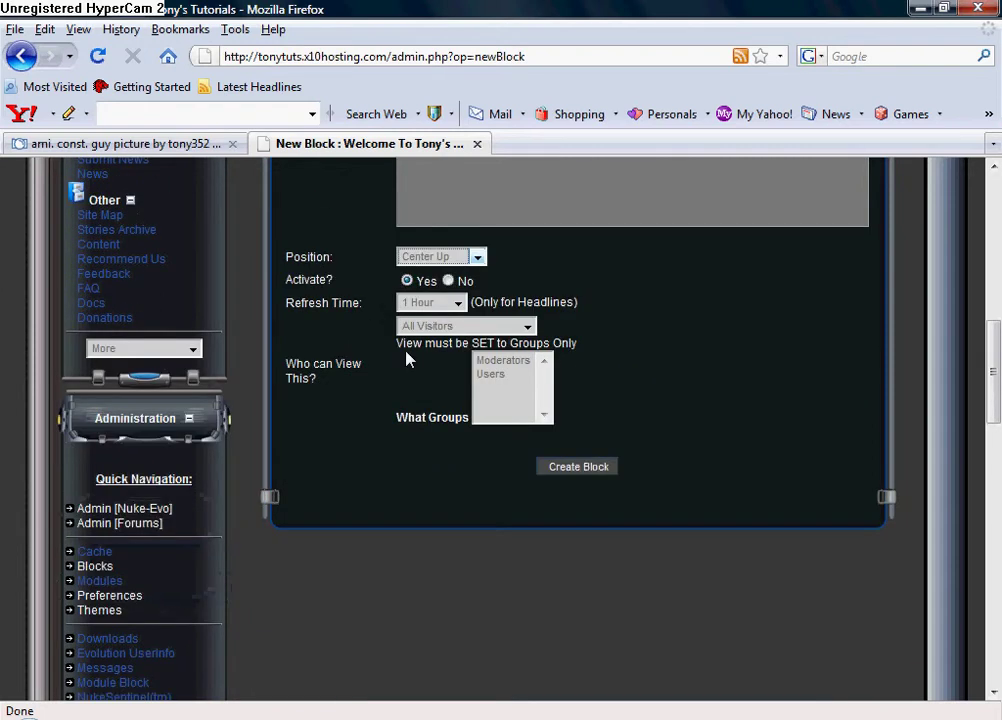
pyautogui.click(475, 327)
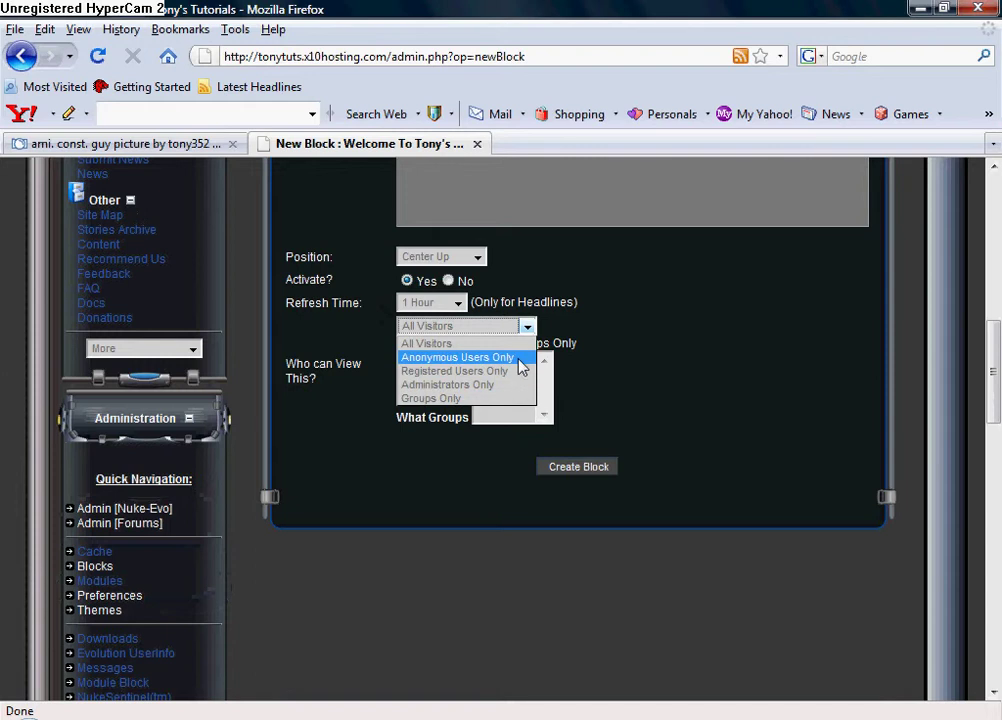
pyautogui.click(487, 345)
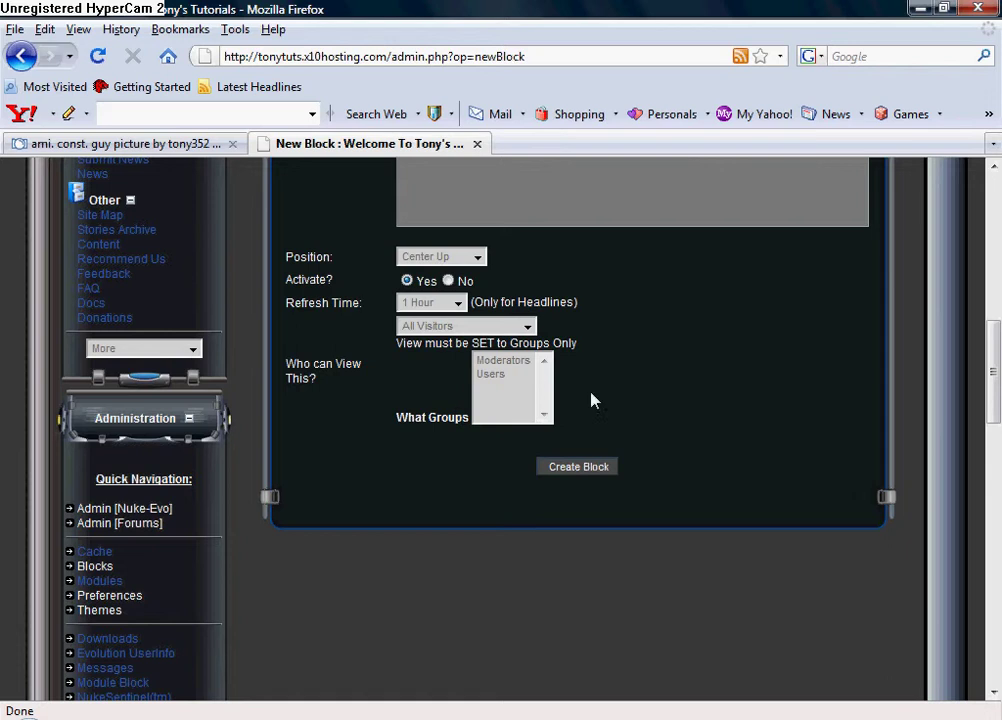
pyautogui.click(596, 472)
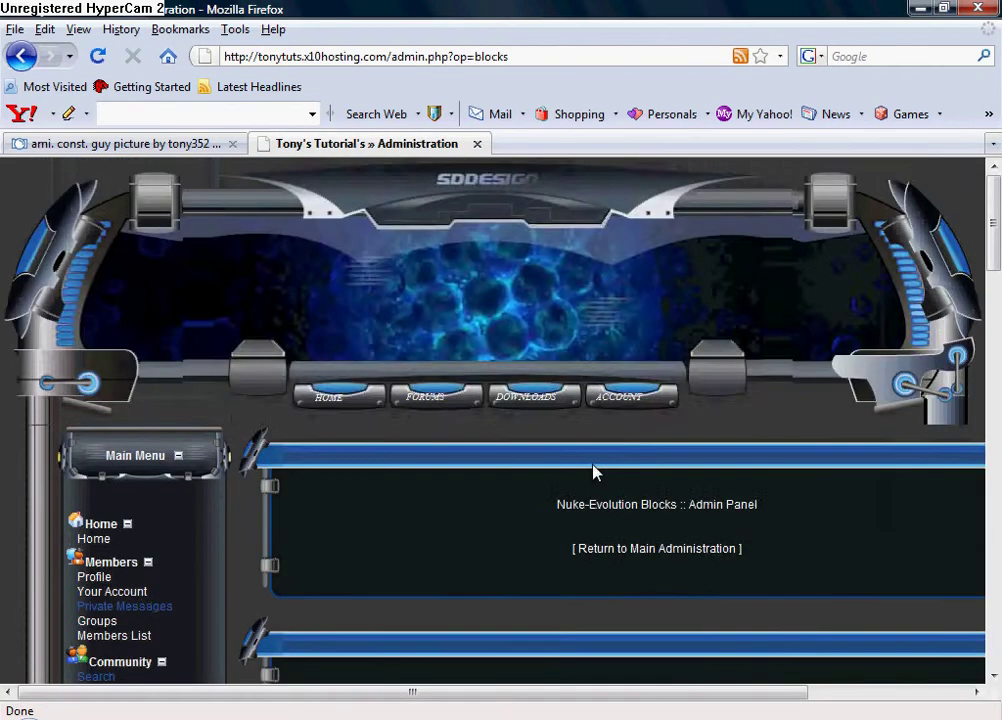
# Move the Welcome To Tony's Tutorials block to the top of the Center Up list, above Nuke-Evolution.
pyautogui.scroll(-5, 503, 470)
pyautogui.scroll(-6, 501, 468)
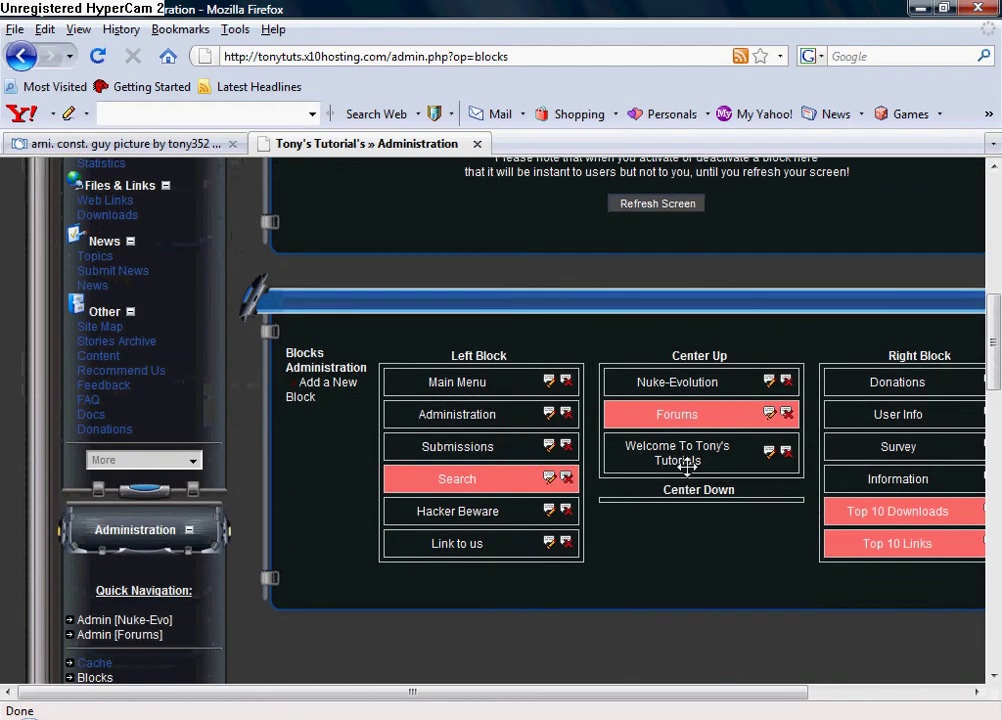
pyautogui.moveTo(690, 463); pyautogui.dragTo(681, 389)
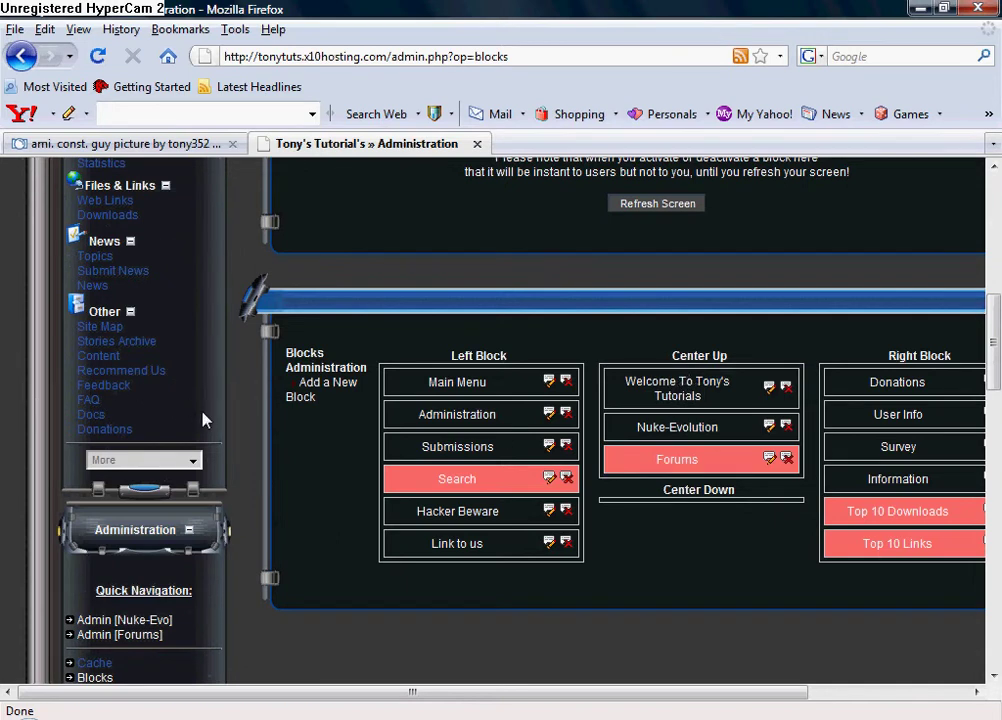
# Open the site's home page and check how the new welcome block is displayed.
pyautogui.scroll(8, 203, 420)
pyautogui.click(95, 372)
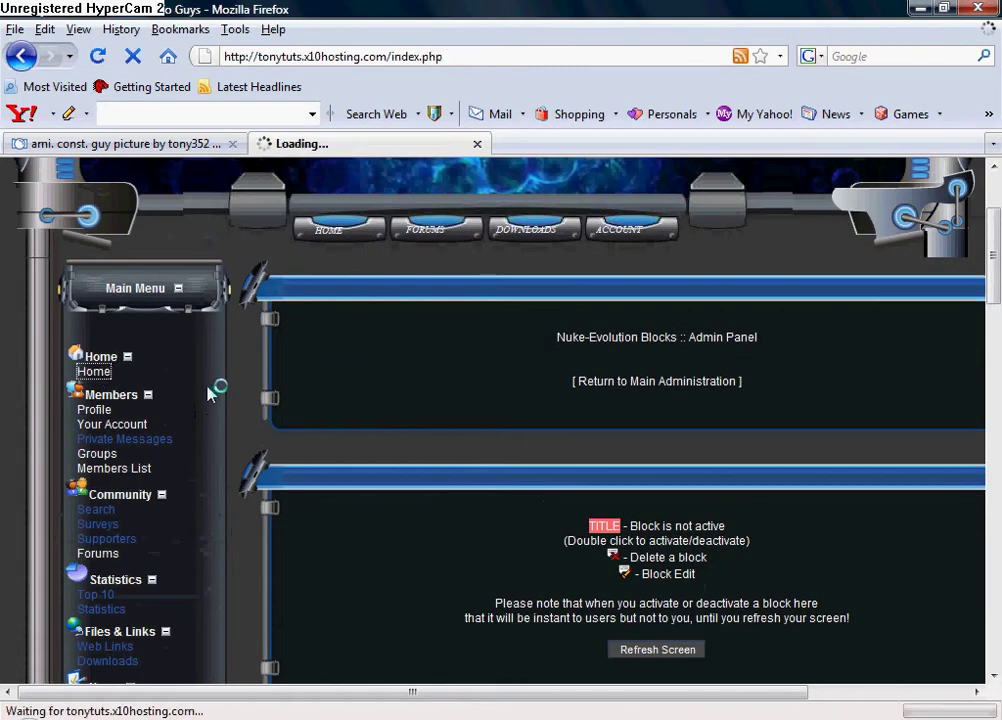
pyautogui.scroll(-1, 207, 393)
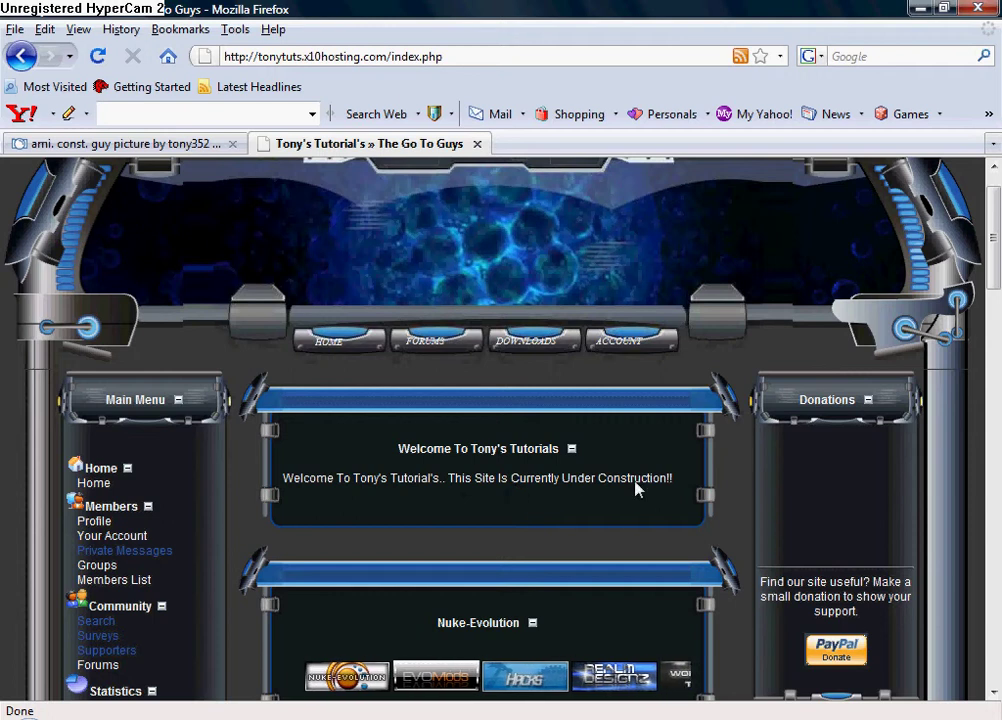
pyautogui.scroll(-4, 420, 440)
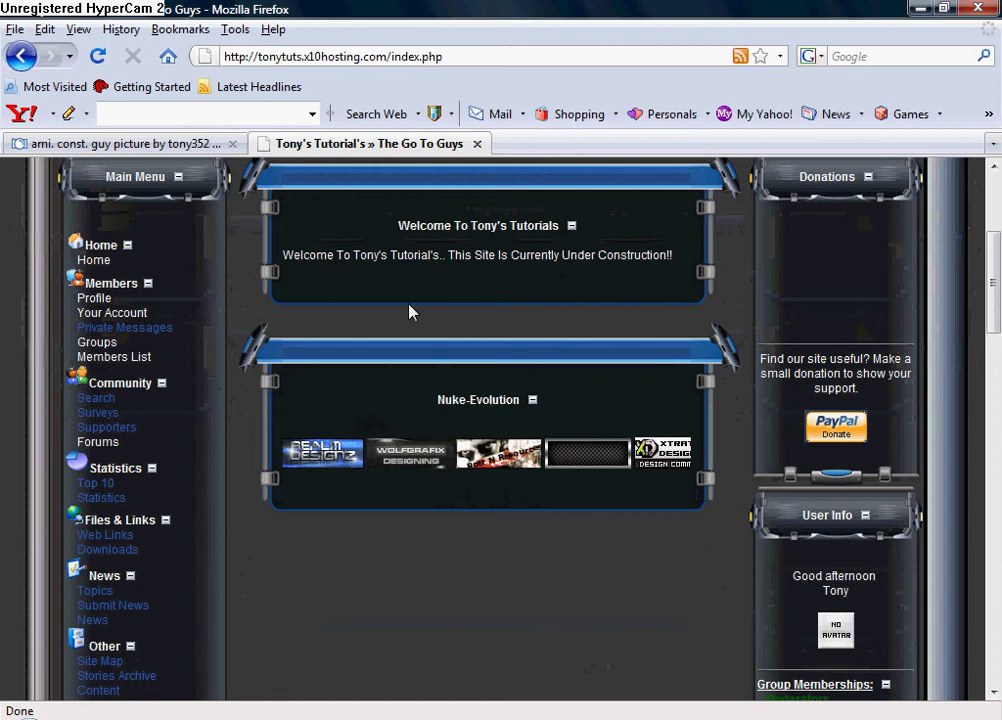
# Return to the Blocks administration and open the Welcome To Tony's Tutorials block for editing.
pyautogui.scroll(-9, 330, 315)
pyautogui.click(100, 453)
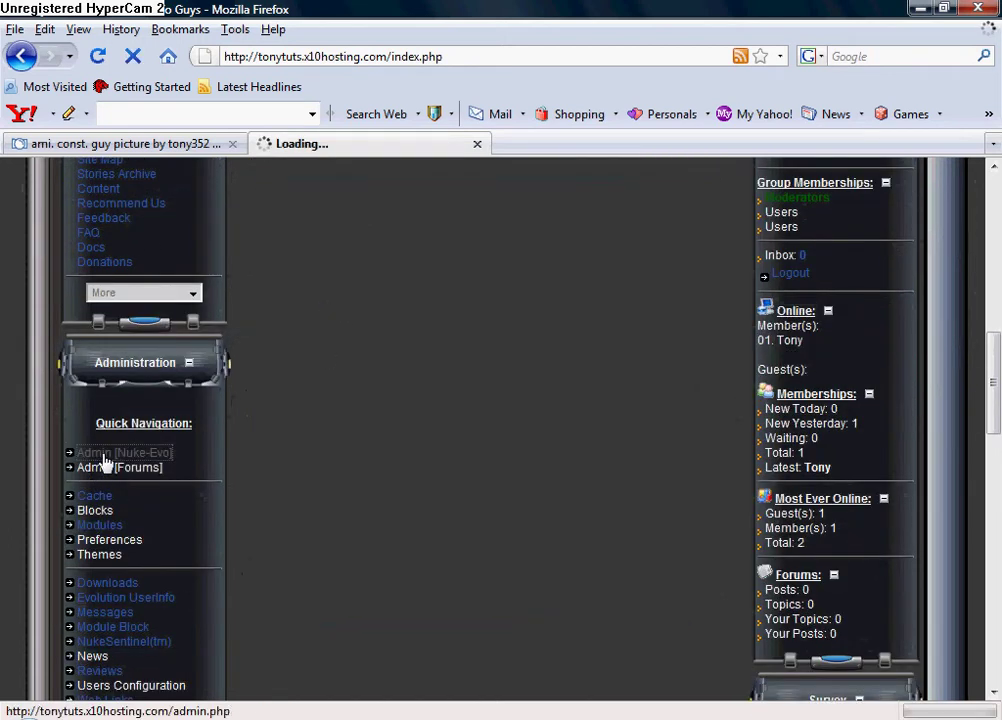
pyautogui.scroll(-3, 200, 460)
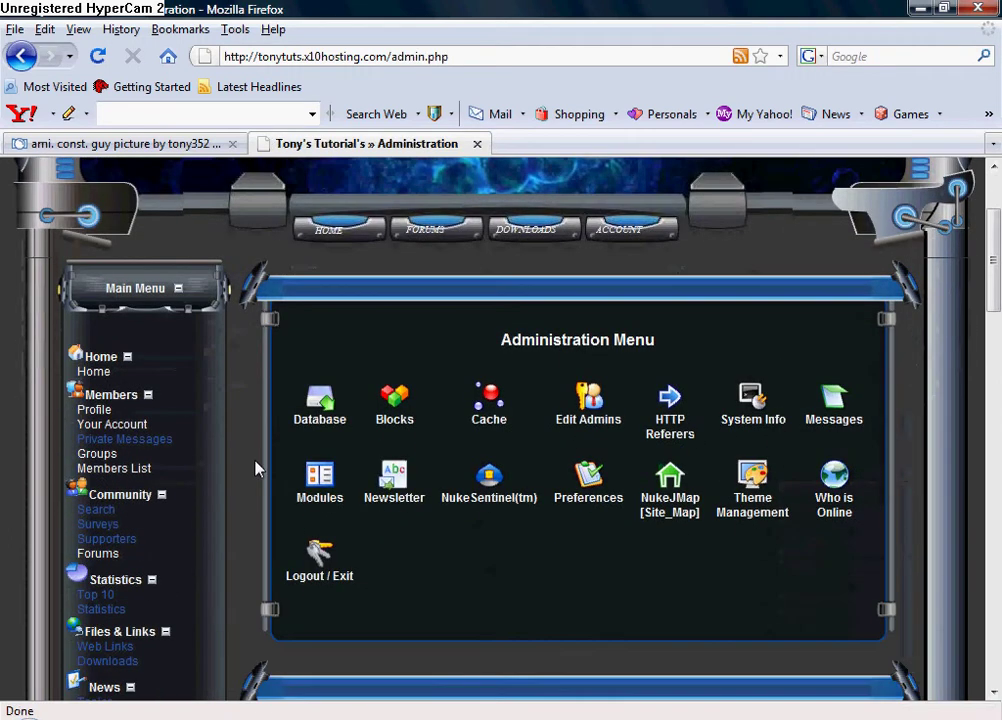
pyautogui.click(402, 398)
pyautogui.scroll(-10, 402, 398)
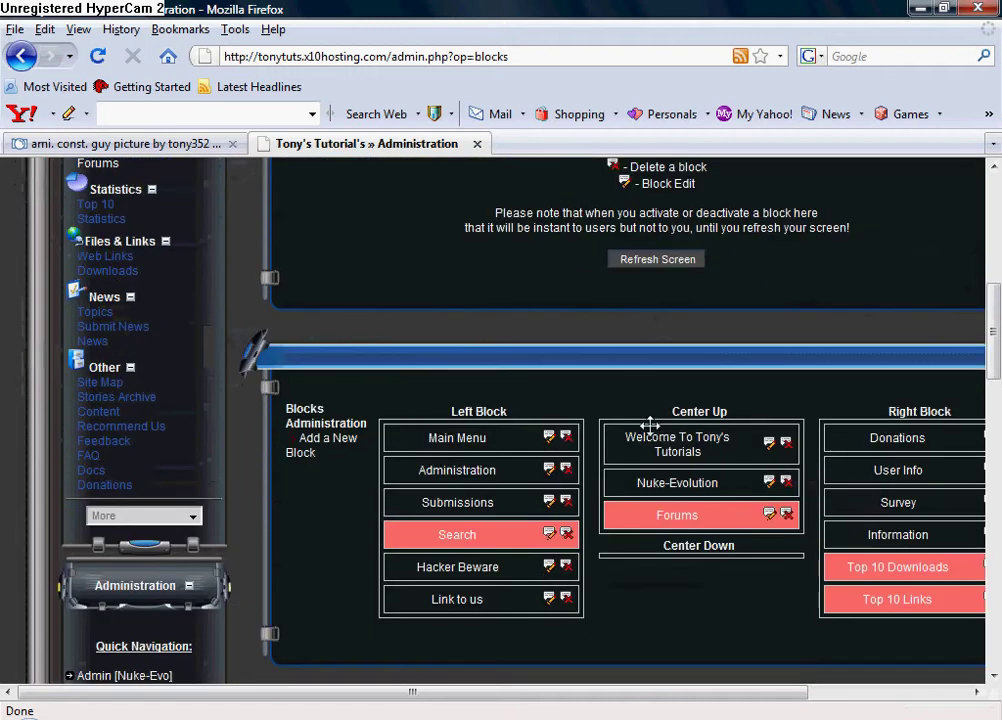
pyautogui.click(770, 446)
# Insert five blank lines above the welcome text in the block's content.
pyautogui.scroll(-3, 763, 454)
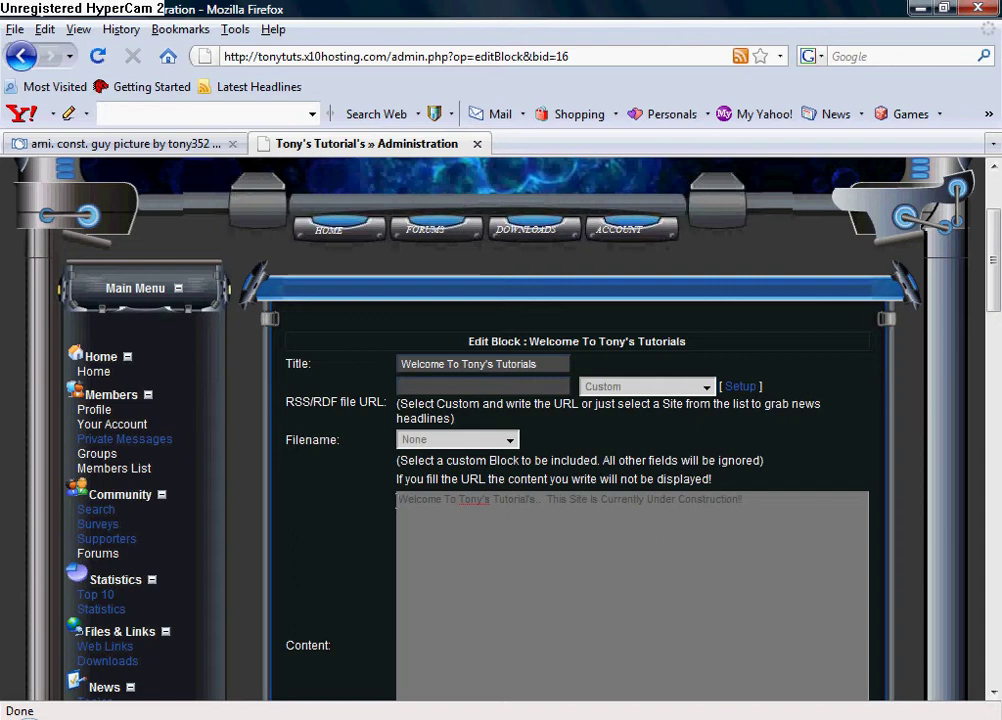
pyautogui.press('Return')
pyautogui.press('Return')
pyautogui.press('Return')
pyautogui.press('Return')
pyautogui.press('Return')
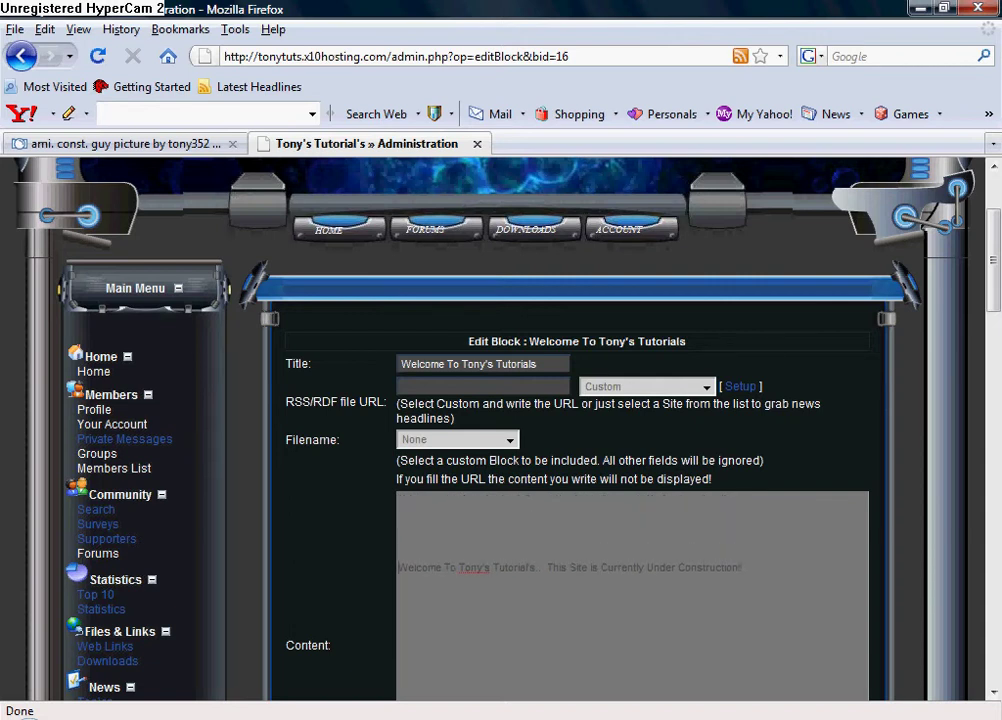
# Copy the construction guy picture's IMG code from Photobucket and paste it above the welcome text in the block's content.
pyautogui.click(115, 143)
pyautogui.scroll(-1, 623, 668)
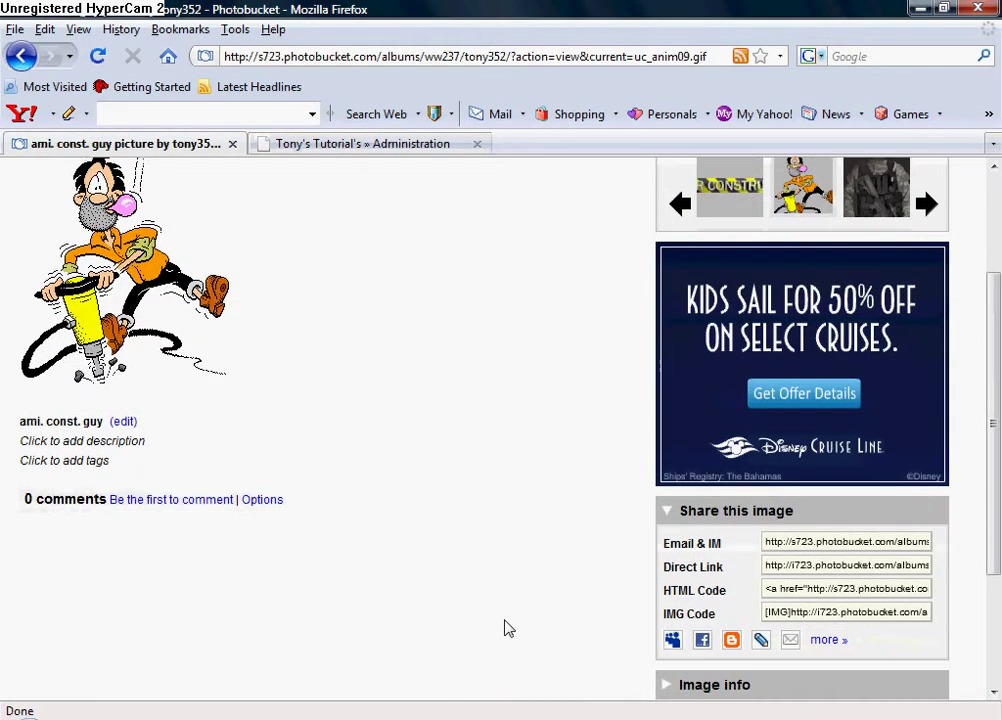
pyautogui.scroll(1, 490, 620)
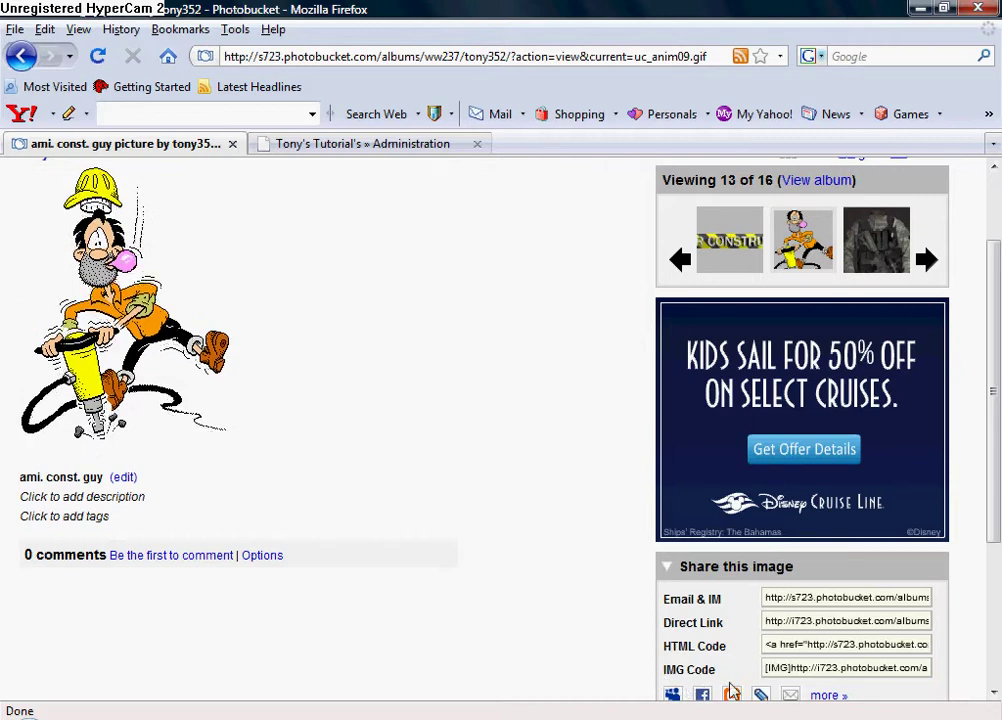
pyautogui.click(781, 669)
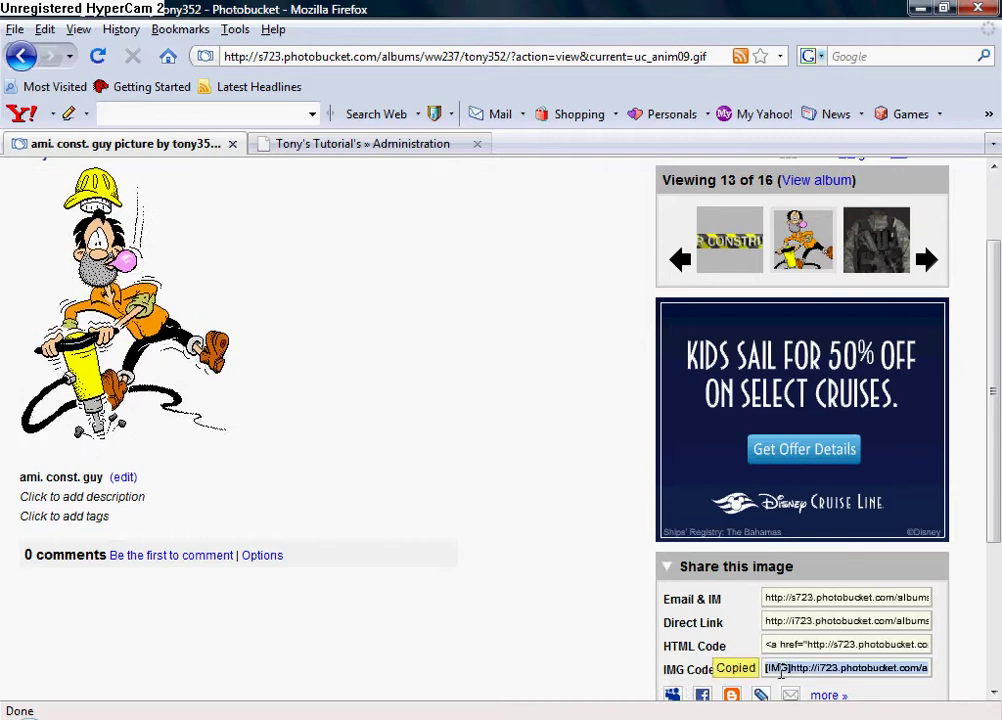
pyautogui.click(352, 144)
pyautogui.hotkey('ctrl', 'v')
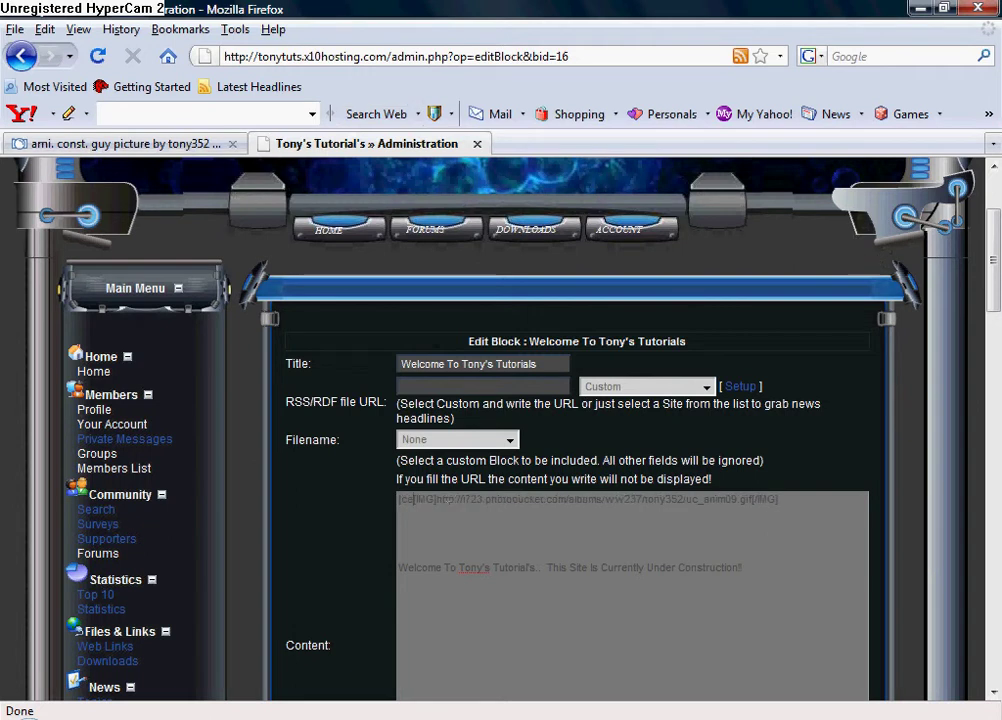
pyautogui.write('[center]')
pyautogui.press('BackSpace')
pyautogui.press('BackSpace')
pyautogui.press('BackSpace')
pyautogui.press('BackSpace')
pyautogui.press('BackSpace')
pyautogui.press('BackSpace')
pyautogui.press('BackSpace')
pyautogui.press('BackSpace')
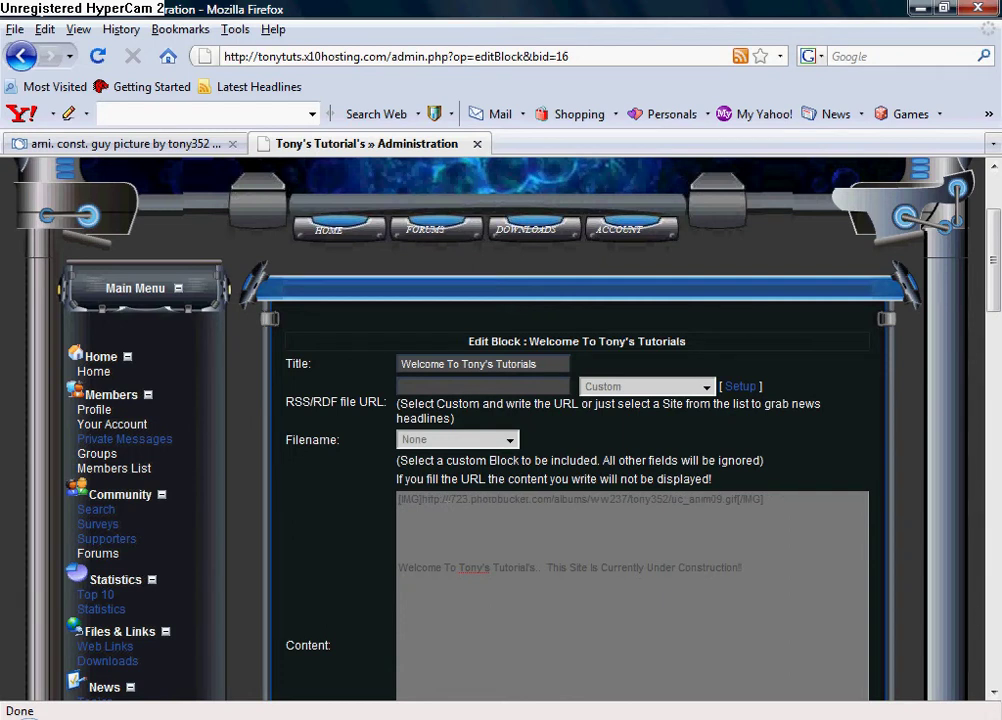
# Enclose the picture's IMG code in [center] and [/center] tags.
pyautogui.write('[center]')
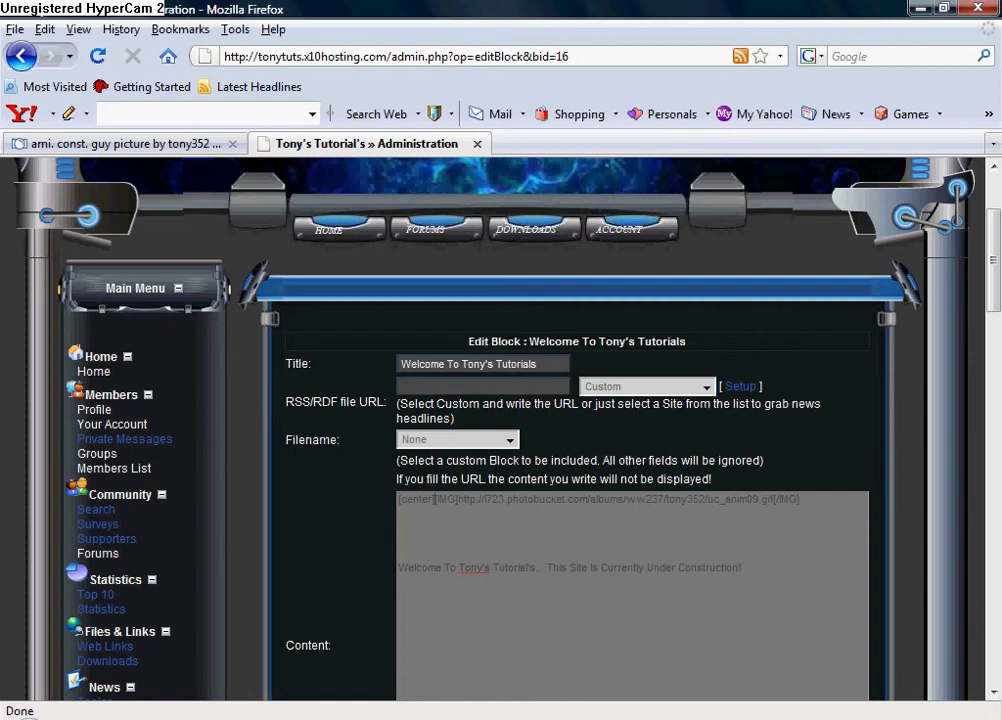
pyautogui.click(813, 492)
pyautogui.write('[/center')
# Enclose the welcome text line in [center] and [/center] tags.
pyautogui.scroll(-1, 500, 420)
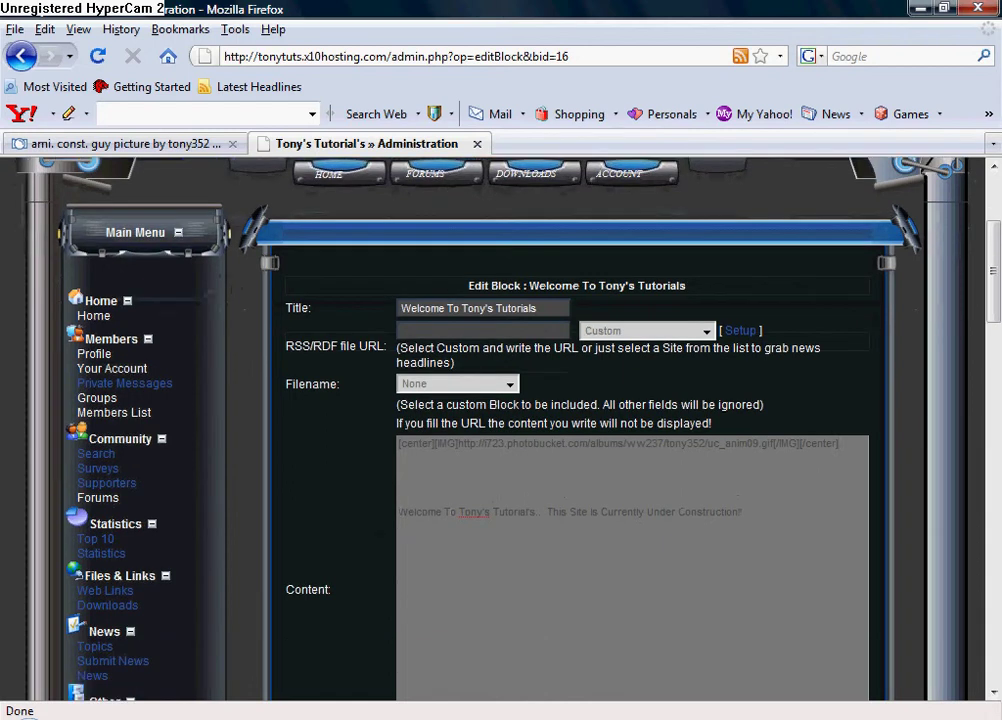
pyautogui.click(400, 512)
pyautogui.write('[c')
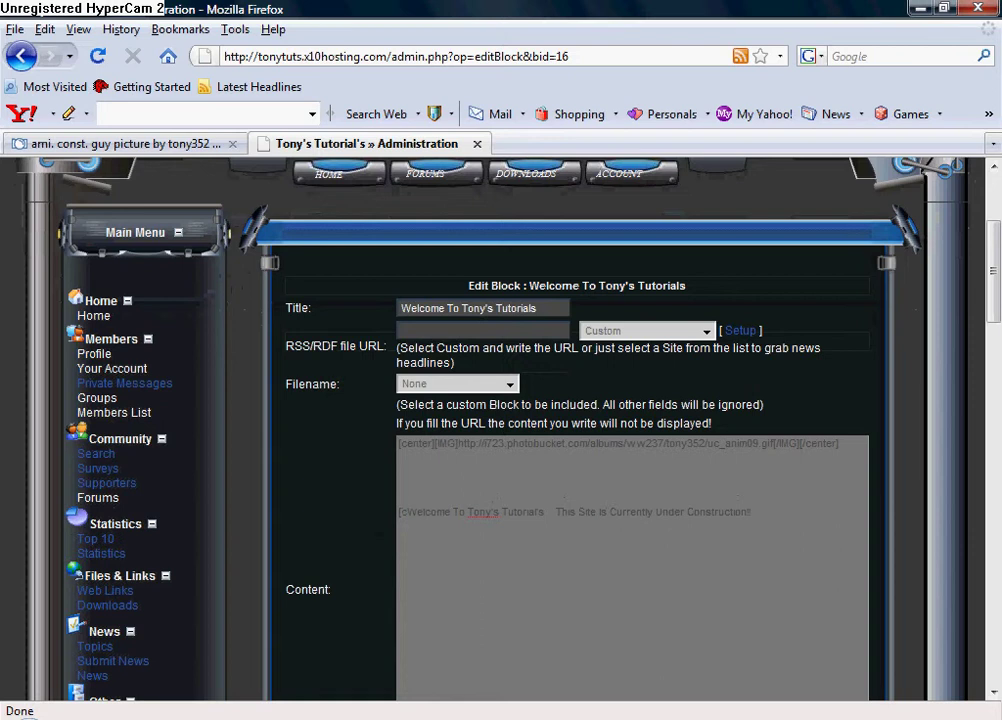
pyautogui.write('e')
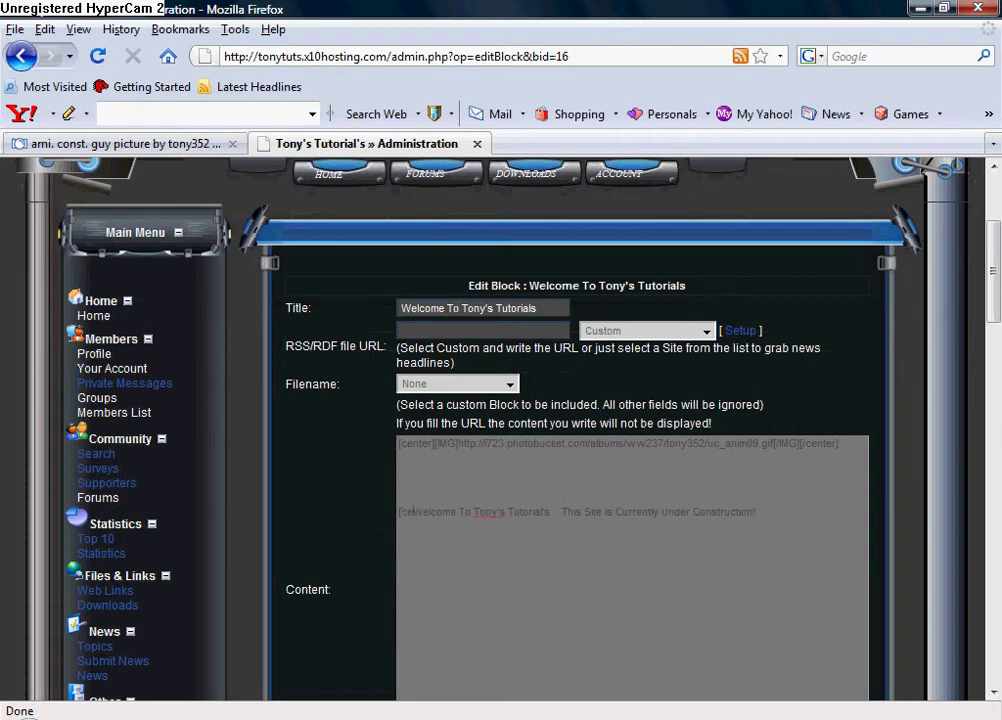
pyautogui.write('nter]Welcome')
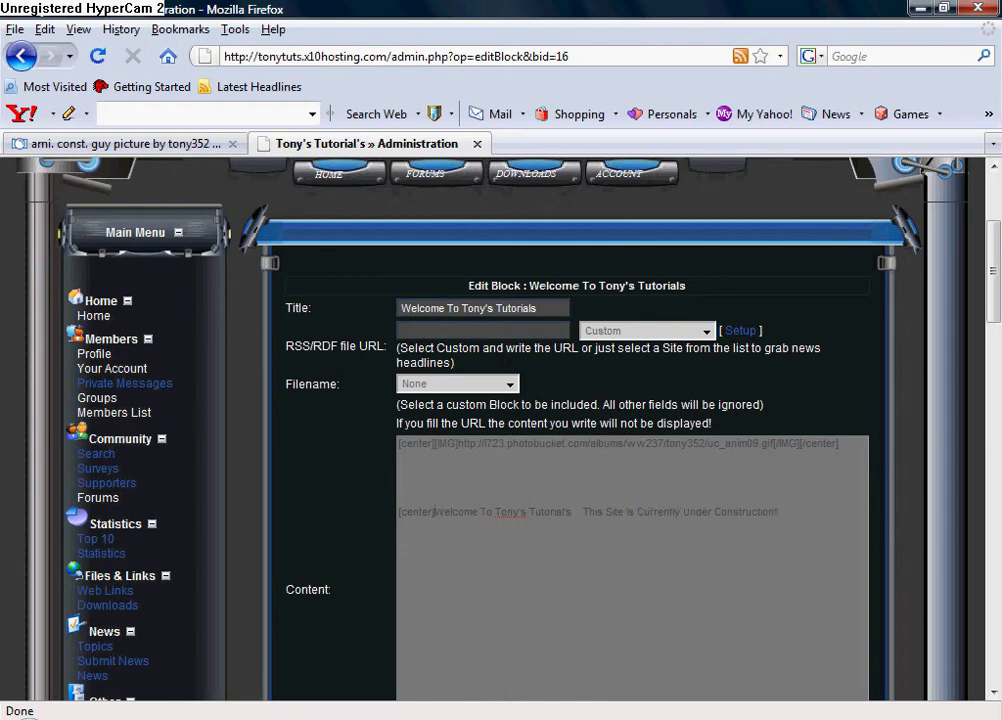
pyautogui.scroll(1, 754, 474)
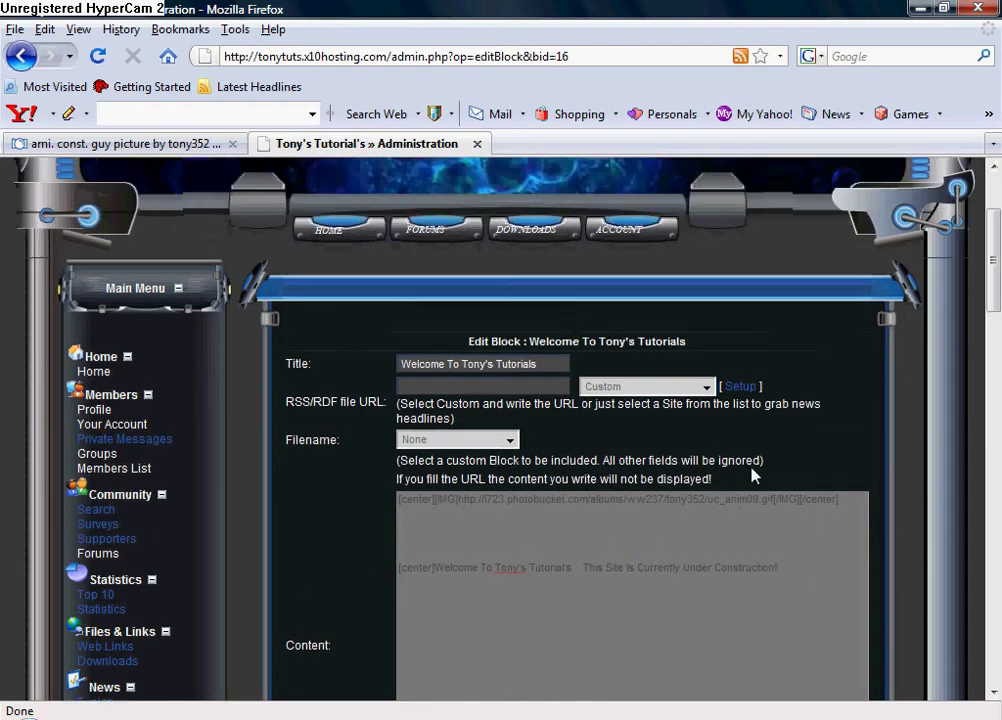
pyautogui.click(781, 567)
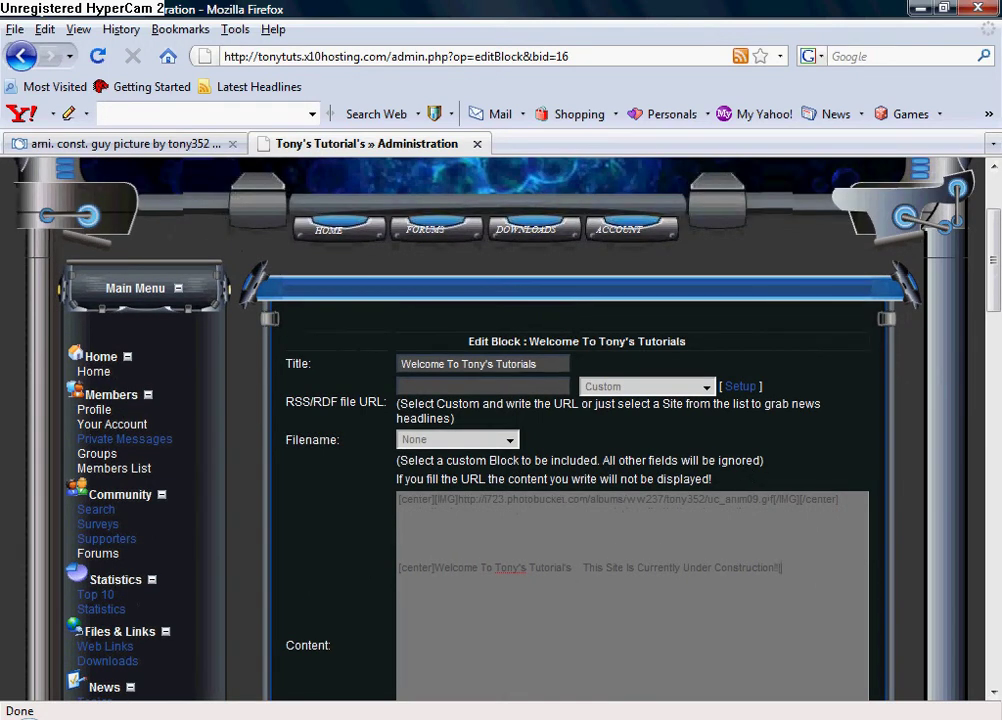
pyautogui.write('[/center')
# Save the edited Welcome To Tony's Tutorials block.
pyautogui.scroll(-5, 730, 555)
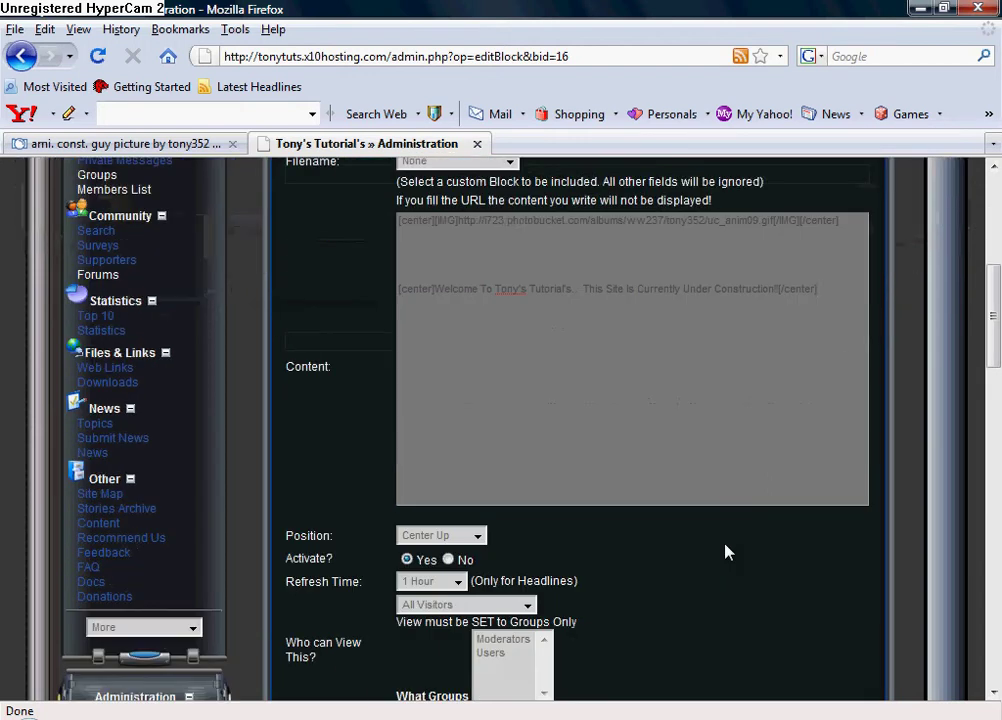
pyautogui.scroll(-1, 720, 545)
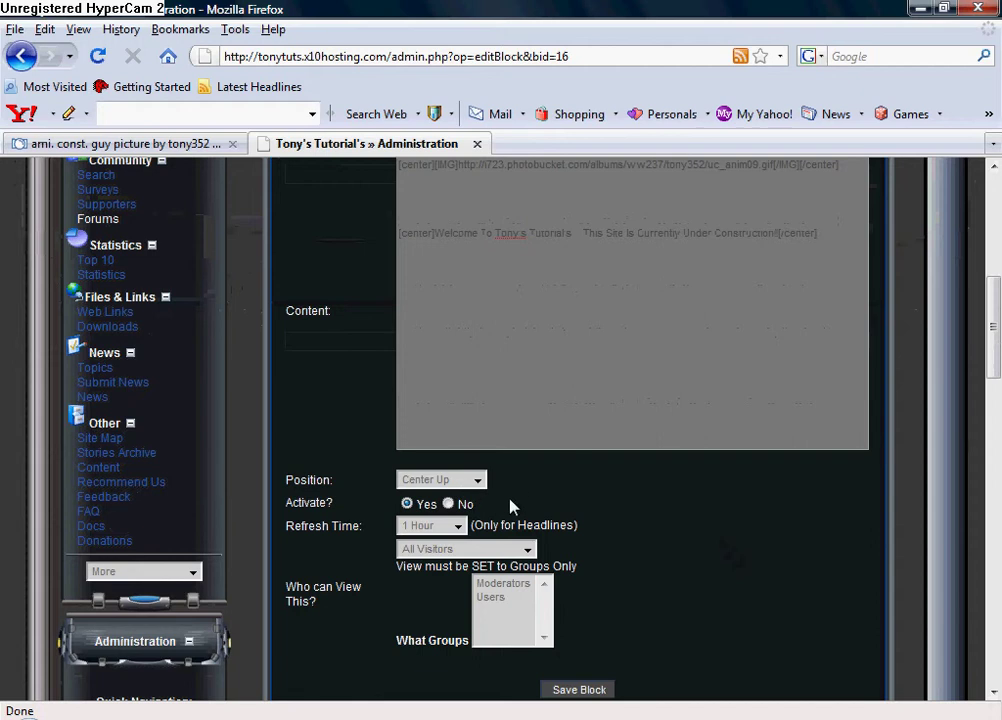
pyautogui.scroll(-3, 520, 510)
pyautogui.click(593, 532)
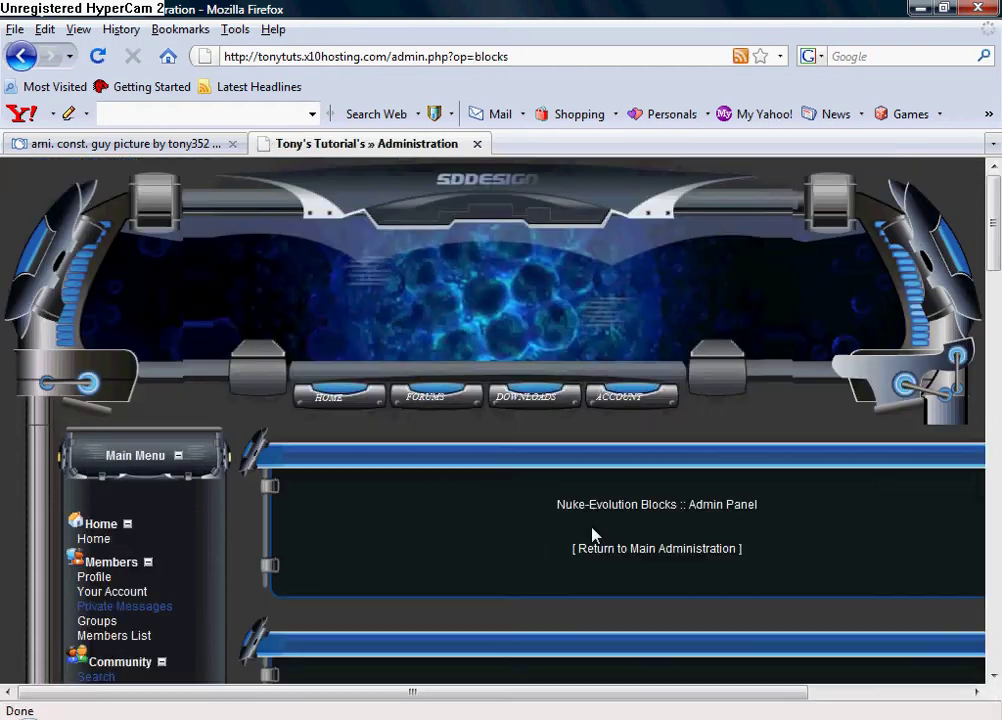
# Open the site's home page and check how the picture and welcome text are displayed in the welcome block.
pyautogui.scroll(-5, 528, 465)
pyautogui.scroll(2, 568, 528)
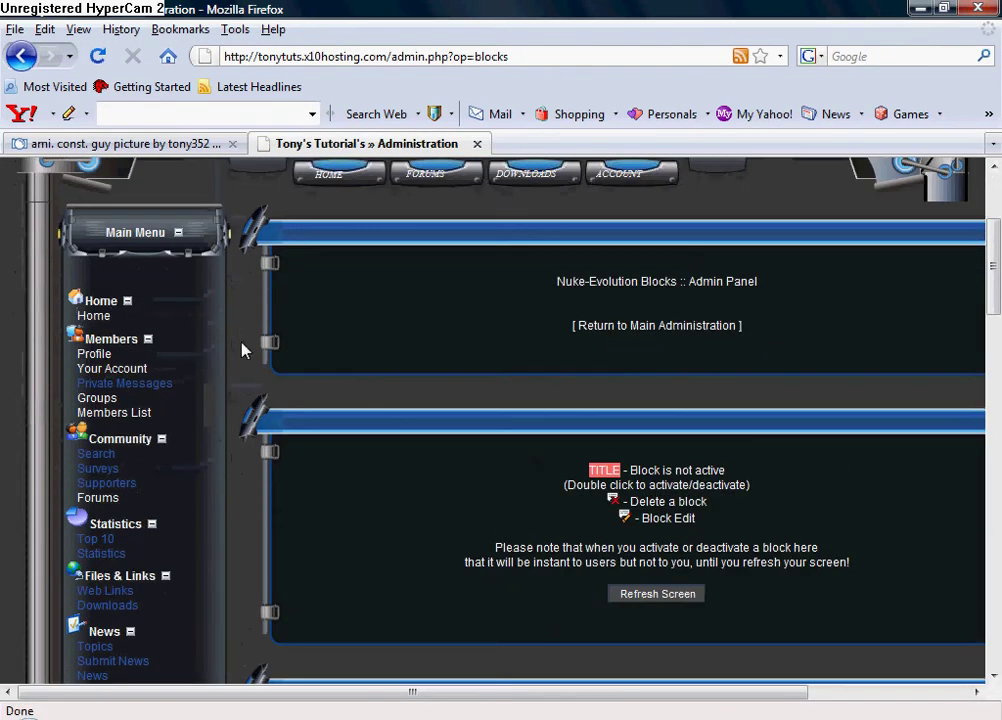
pyautogui.click(95, 317)
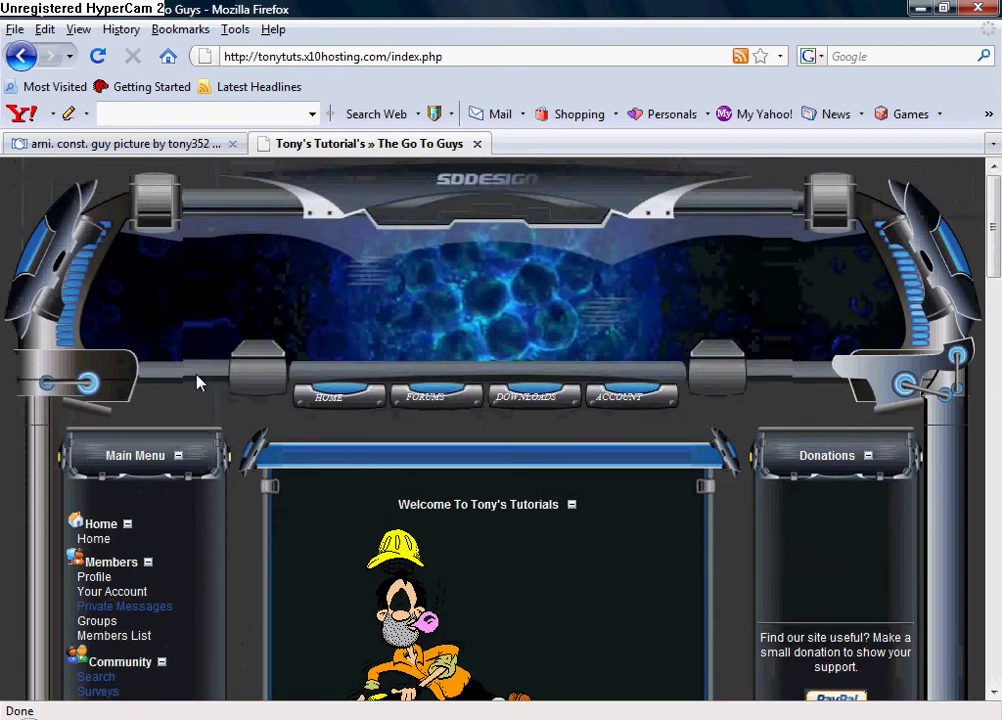
pyautogui.scroll(-7, 250, 385)
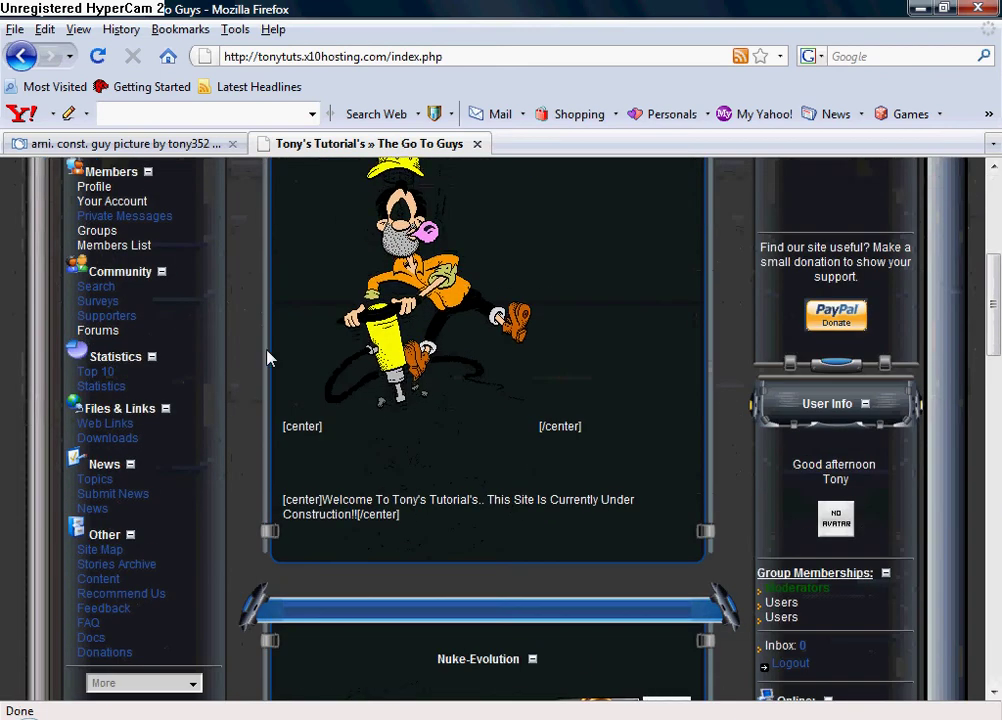
pyautogui.scroll(-4, 256, 330)
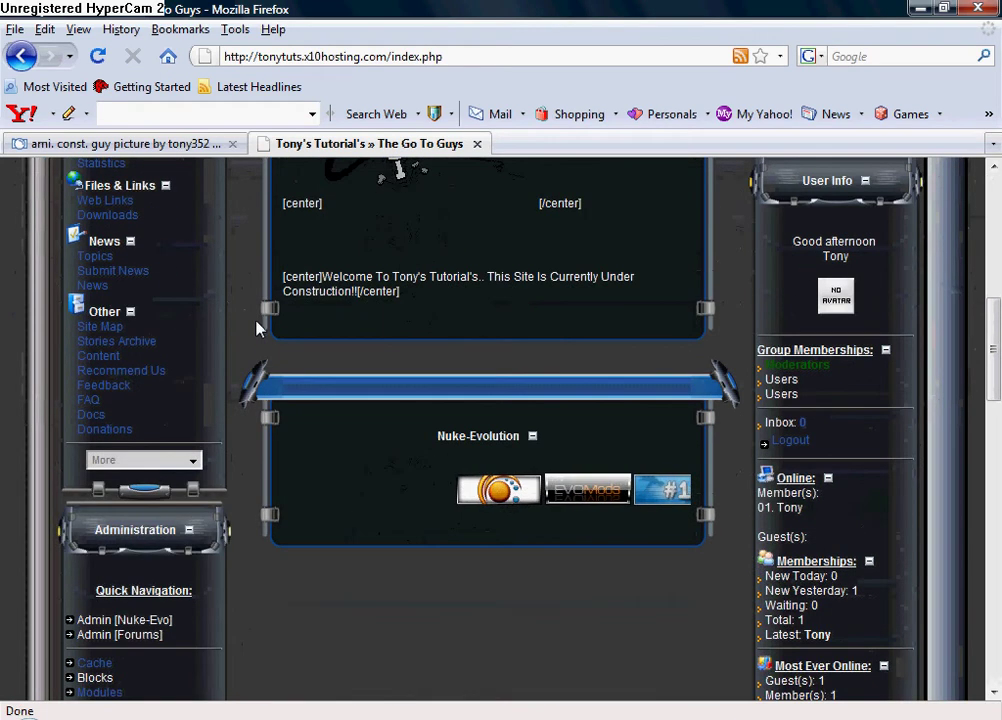
pyautogui.scroll(7, 256, 328)
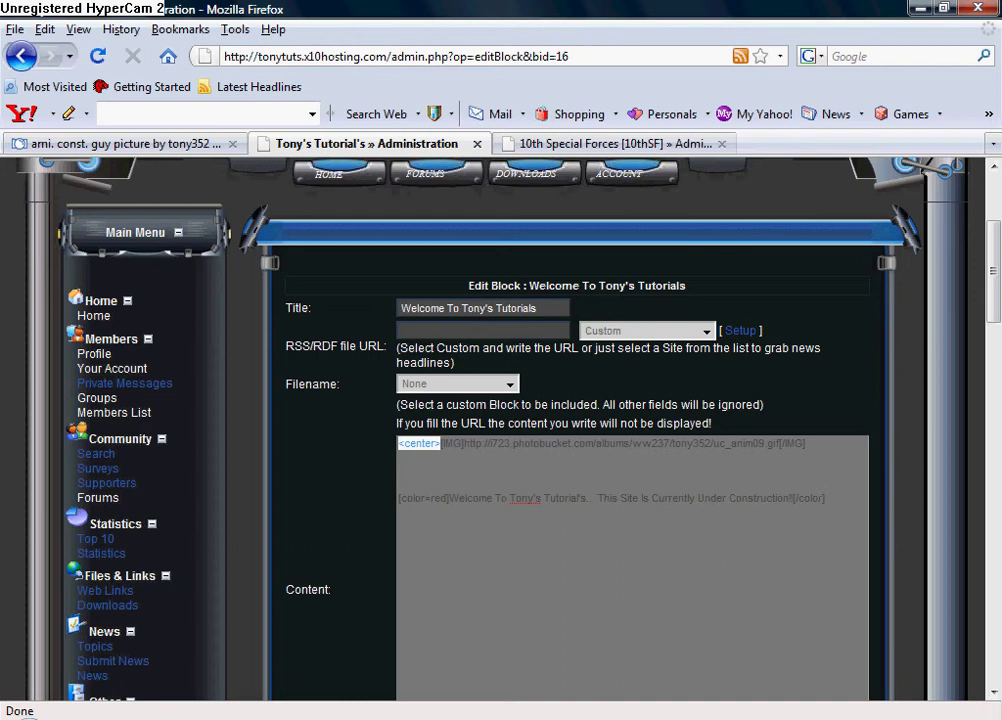
# Review the [color=red] and [/color] tags around the welcome text in the block's content.
pyautogui.moveTo(397, 497); pyautogui.dragTo(450, 497)
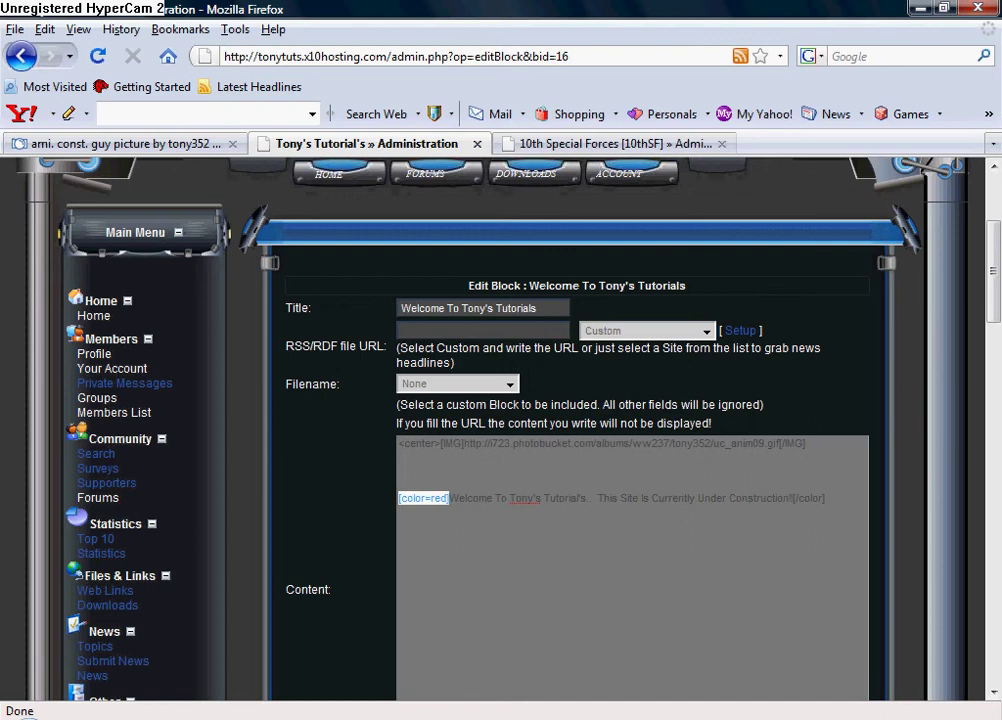
pyautogui.moveTo(793, 498); pyautogui.dragTo(824, 498)
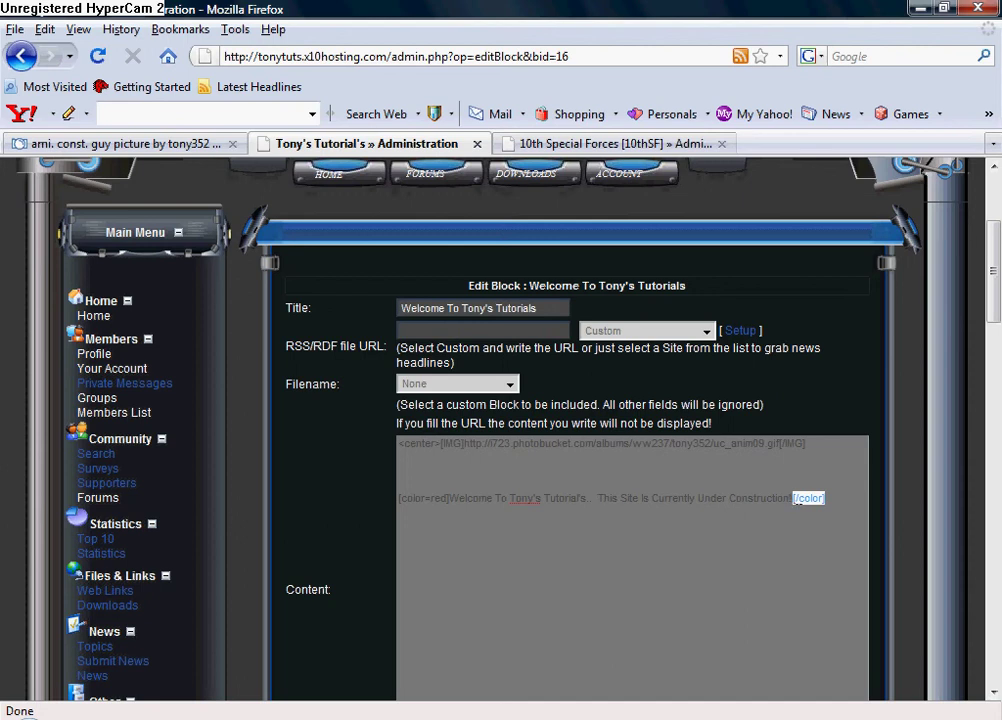
pyautogui.click(807, 503)
# Open the site's home page, examine the picture and text color in the welcome block, and highlight the page's web address.
pyautogui.click(90, 305)
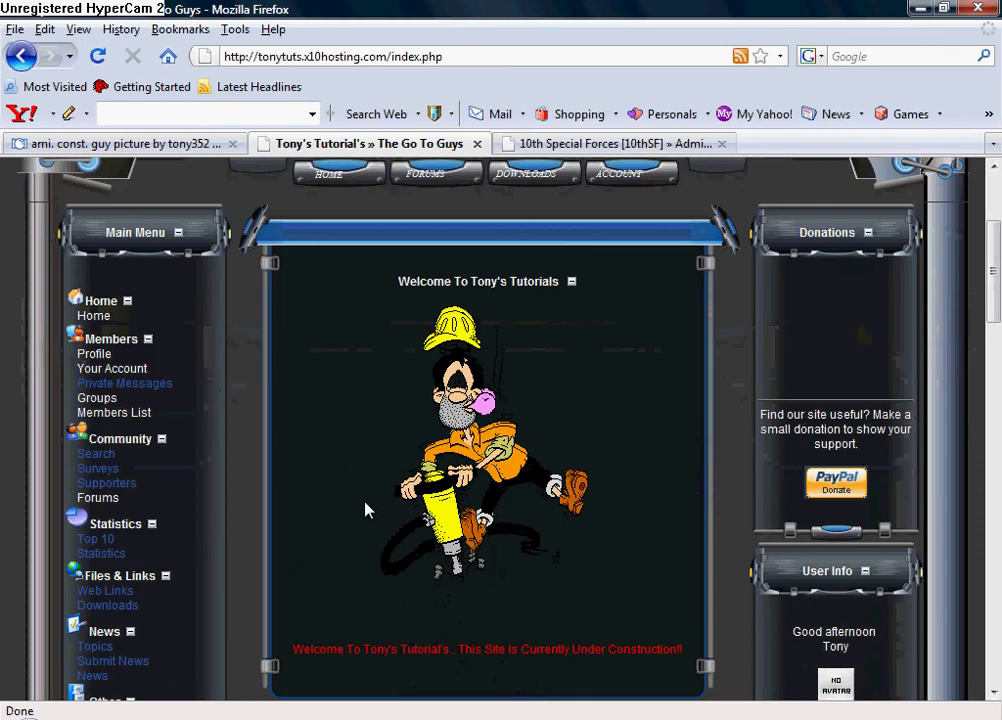
pyautogui.scroll(-1, 365, 510)
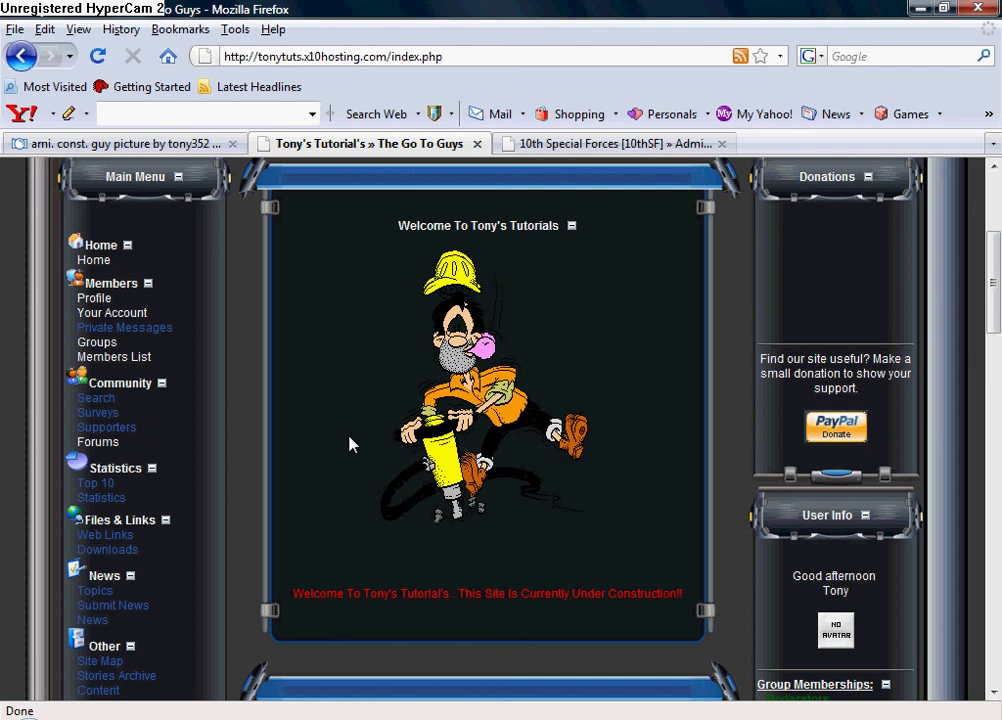
pyautogui.click(440, 57)
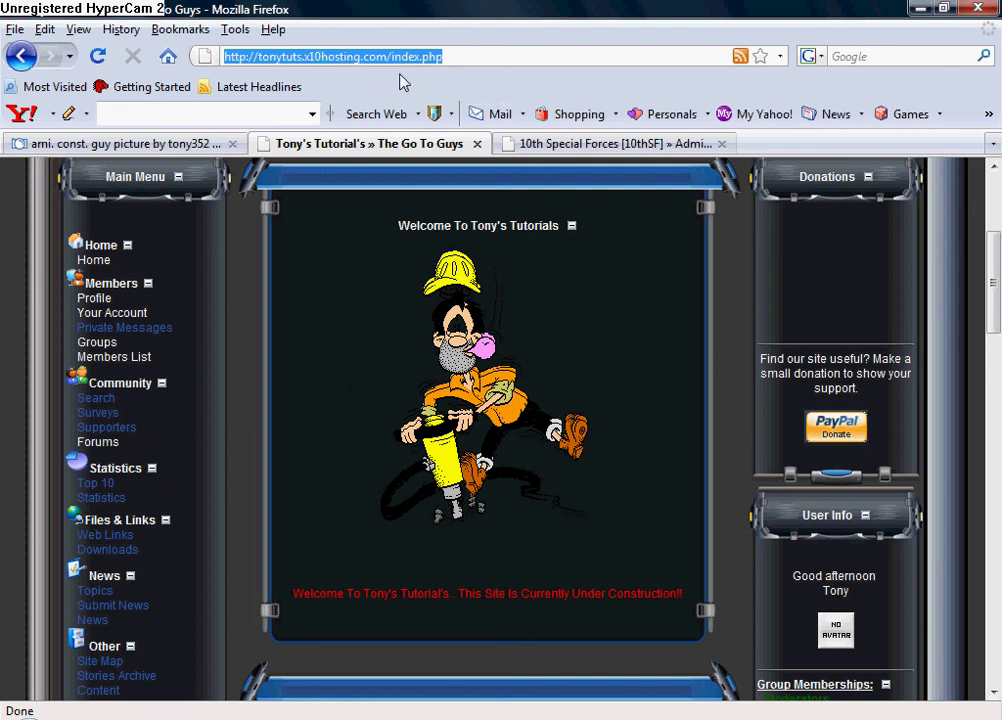